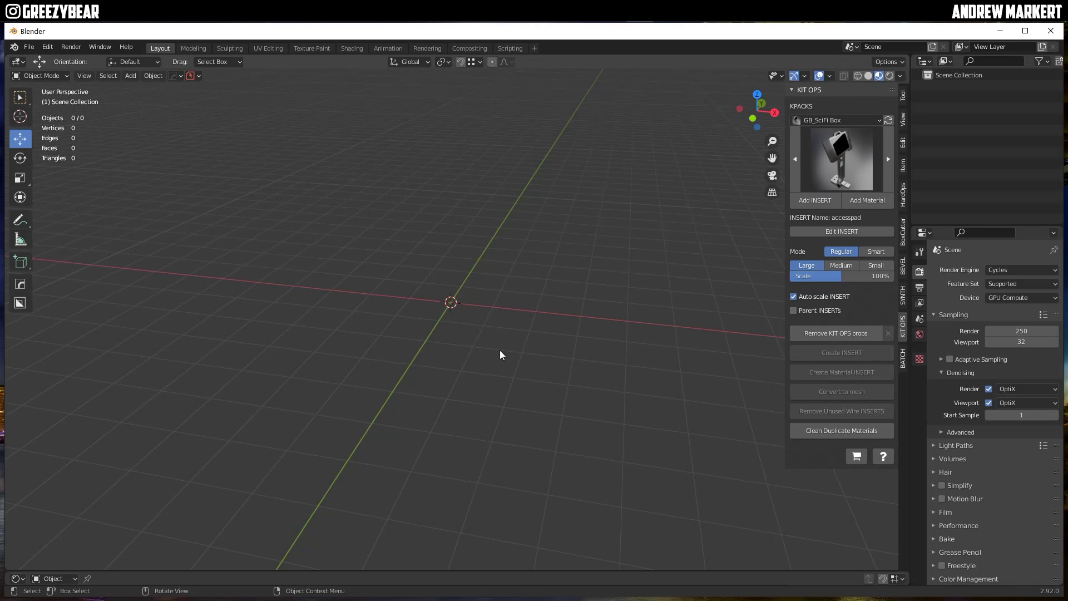
- Add a cube mesh at the centre of the empty scene
click(136, 75)
mouse_move(128, 87)
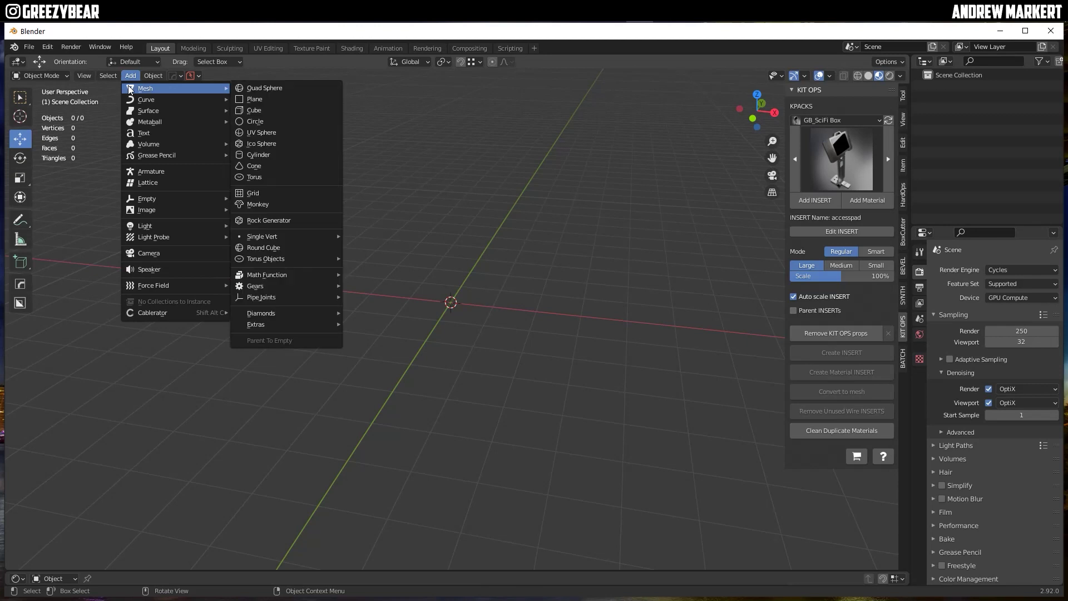
click(257, 111)
scroll(455, 317, up, 3)
alt+drag(455, 317, 477, 309)
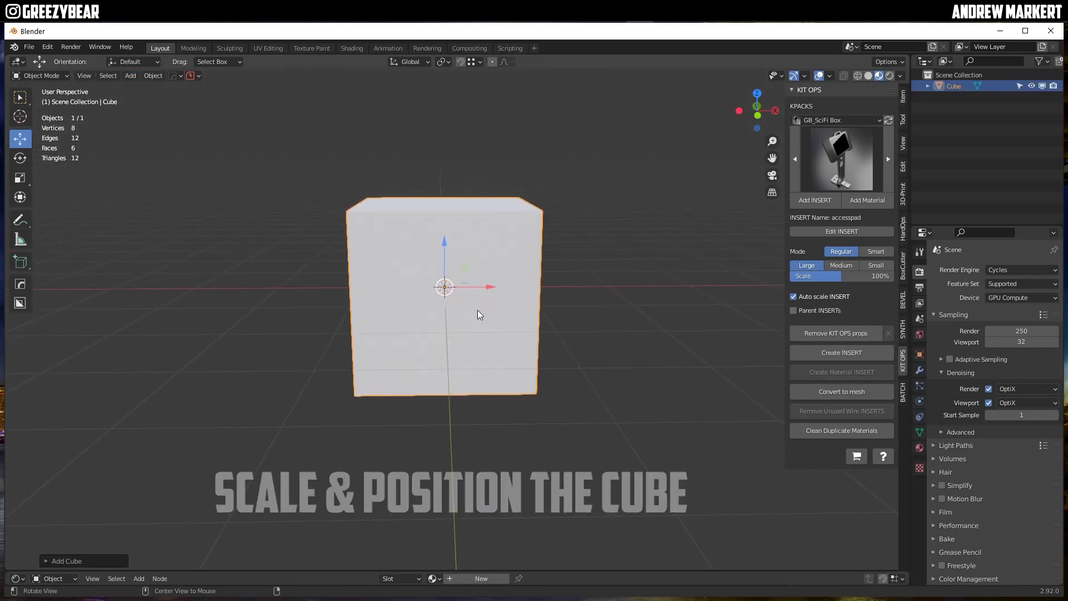
- Raise the cube along Z and stretch it along X into a long box
key(KP_1)
drag(444, 240, 460, 145)
key(s)
key(x)
alt+drag(403, 322, 481, 405)
click(470, 409)
scroll(482, 405, down, 3)
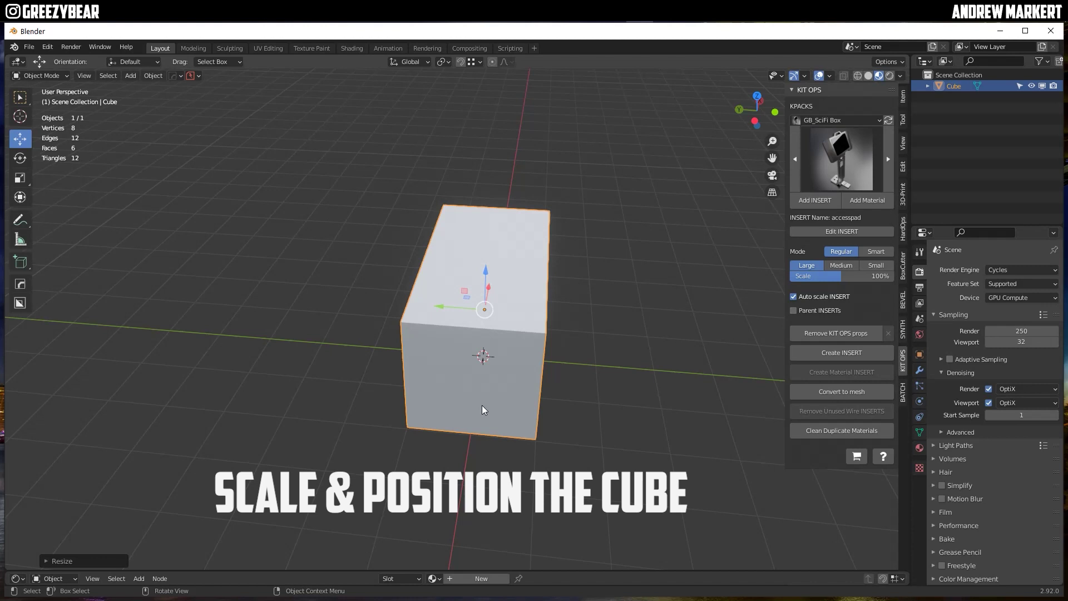
- Move and scale the box along Z so it rests on the ground, applying all transforms
middle_drag(482, 405, 406, 318)
key(g)
key(z)
click(406, 318)
key(ctrl+a)
click(406, 318)
key(s)
key(z)
click(357, 317)
key(ctrl+a)
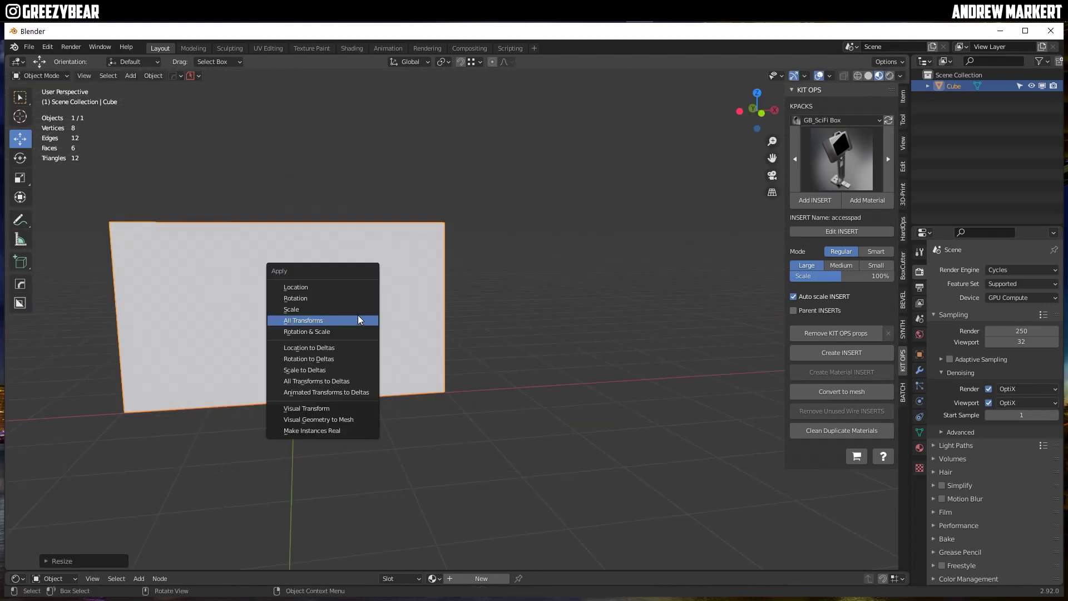
click(358, 320)
- Delete the box's front face in face mode to open the interior
key(ctrl+Tab)
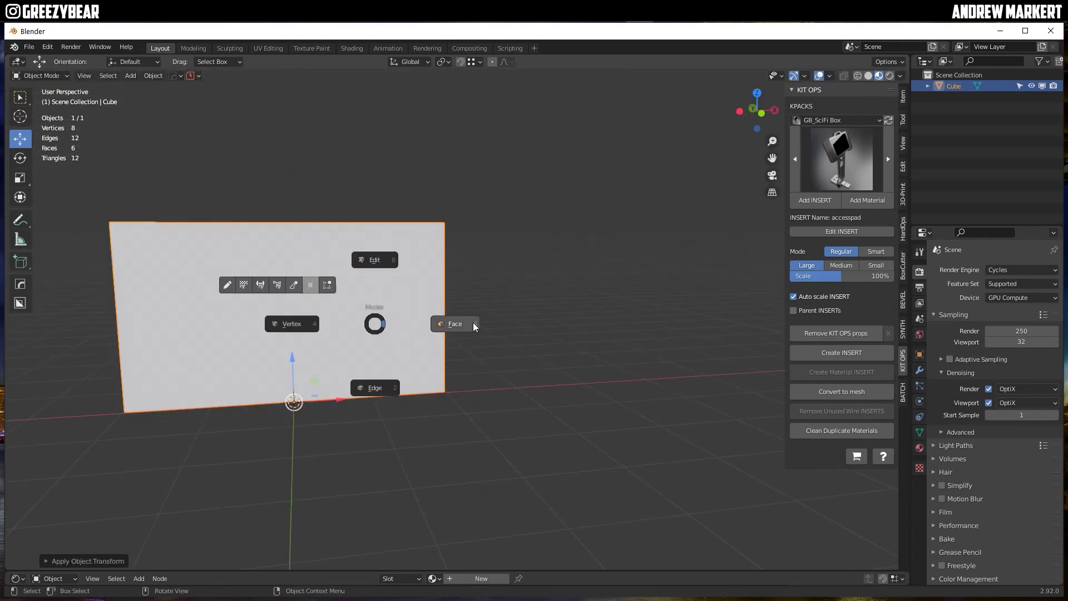
click(468, 323)
key(Tab)
- Add a camera raised to the box's mid-height and frame the box's open interior through it
key(KP_1)
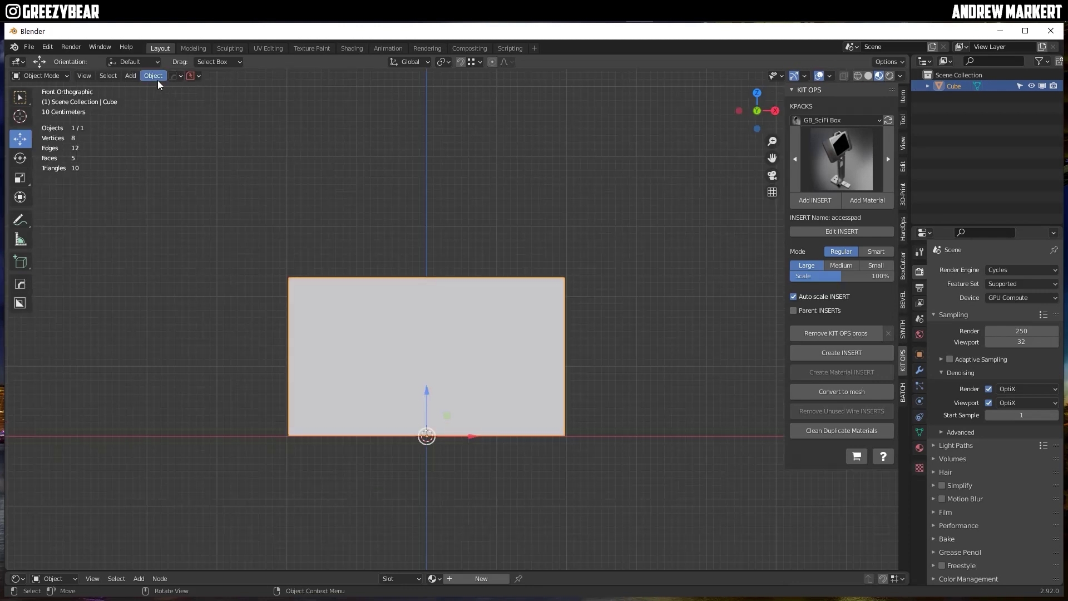
click(131, 75)
click(139, 254)
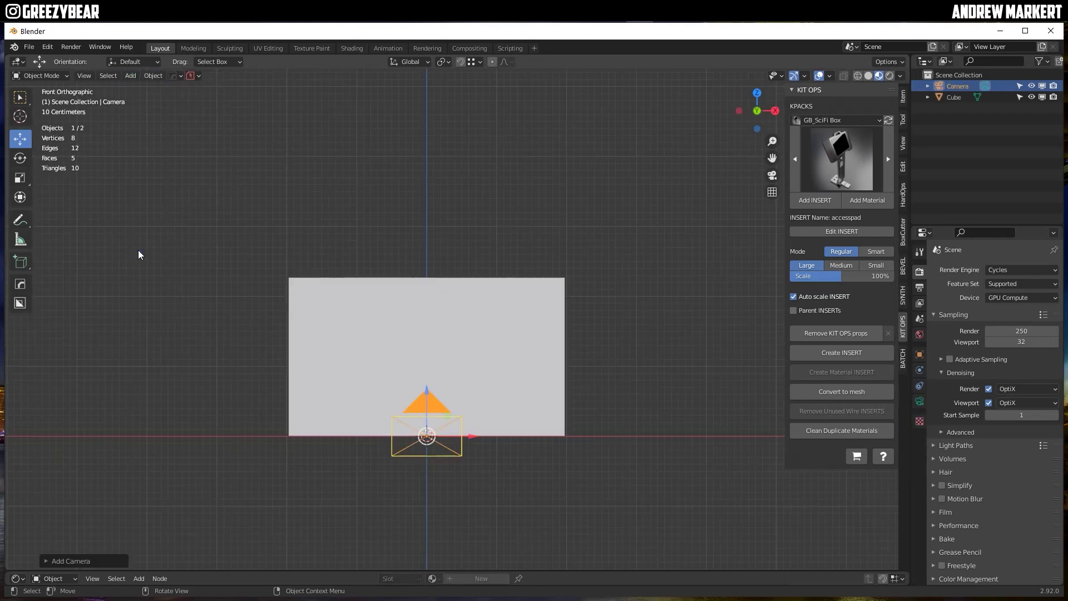
drag(428, 393, 428, 316)
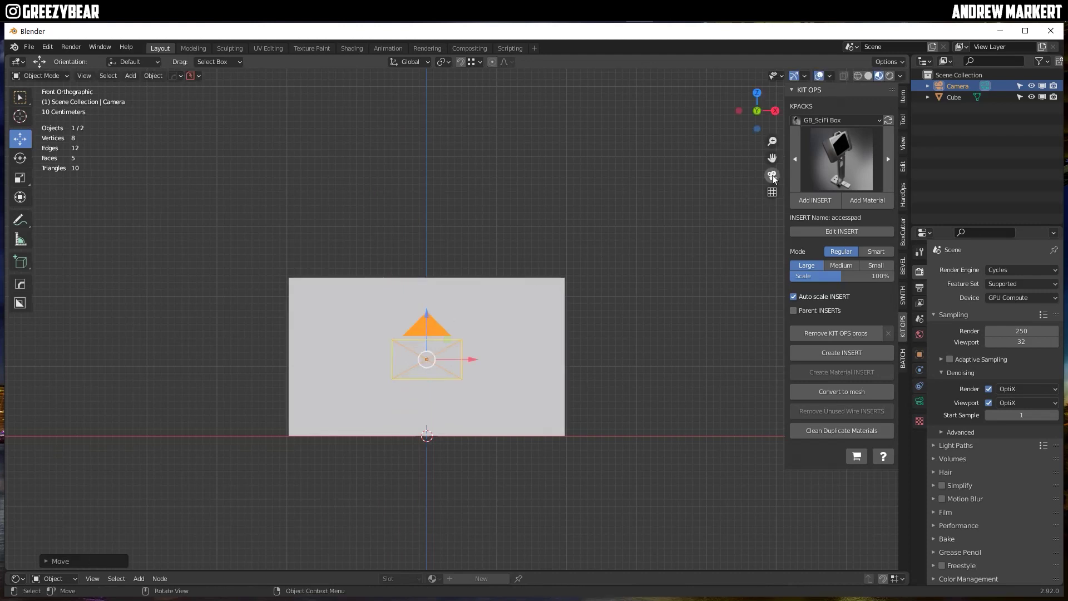
click(772, 175)
click(903, 143)
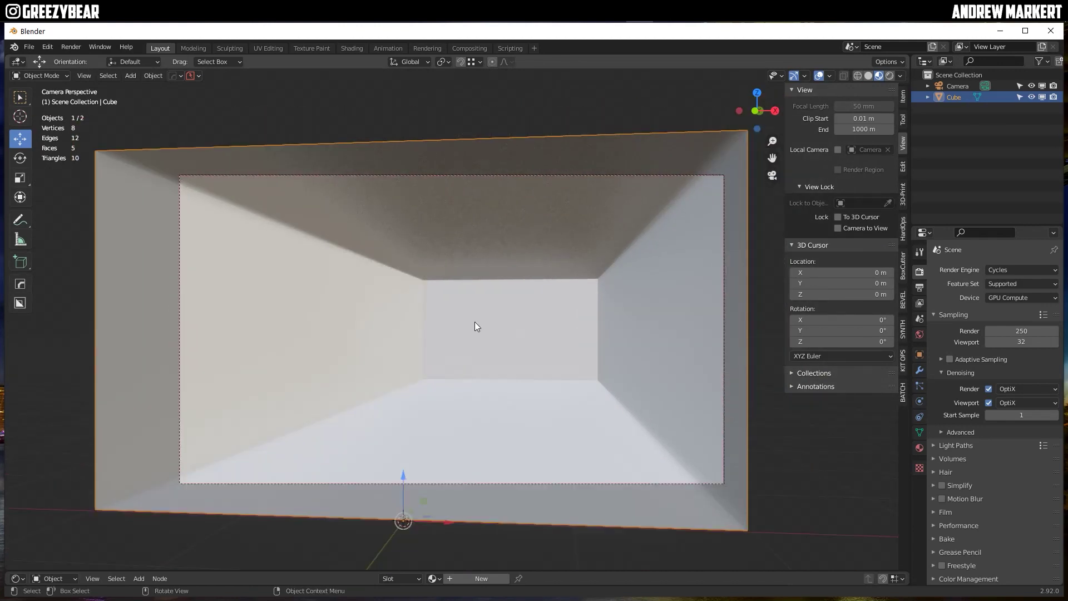
- Cut three edge loops around the room, two near the back wall and one near the front opening
key(Tab)
click(539, 327)
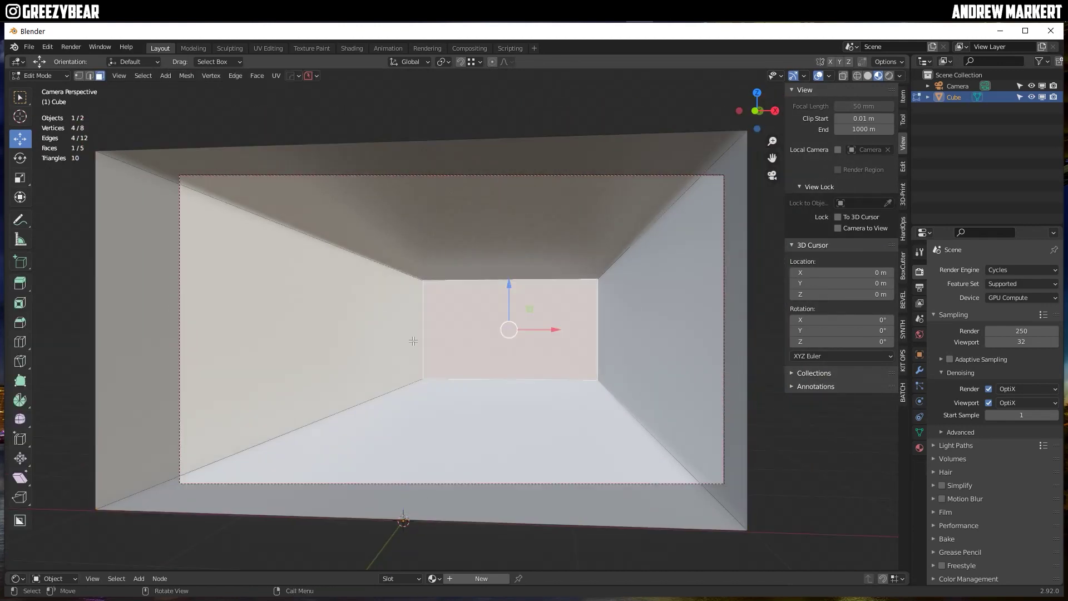
click(379, 378)
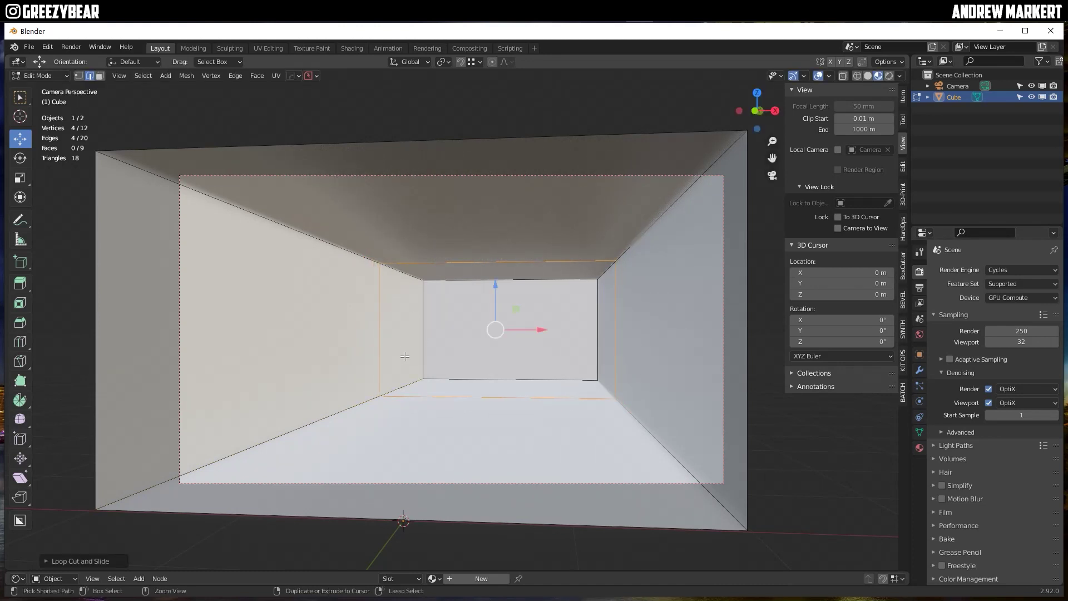
click(331, 411)
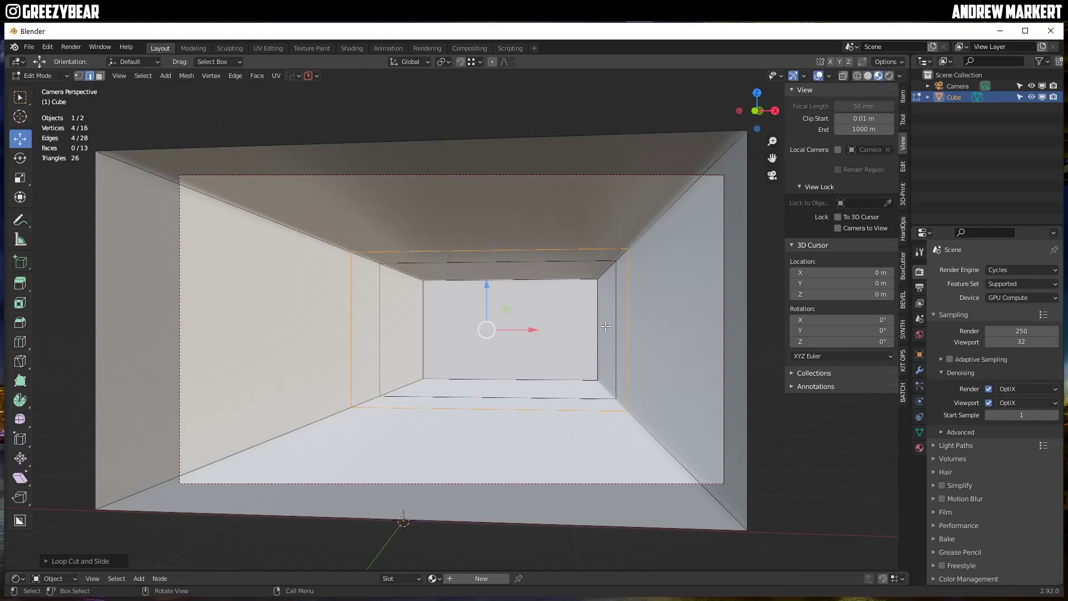
key(Tab)
click(586, 389)
- Extrude the rearmost left wall face and the wide right wall face outward to form two side alcoves
click(409, 334)
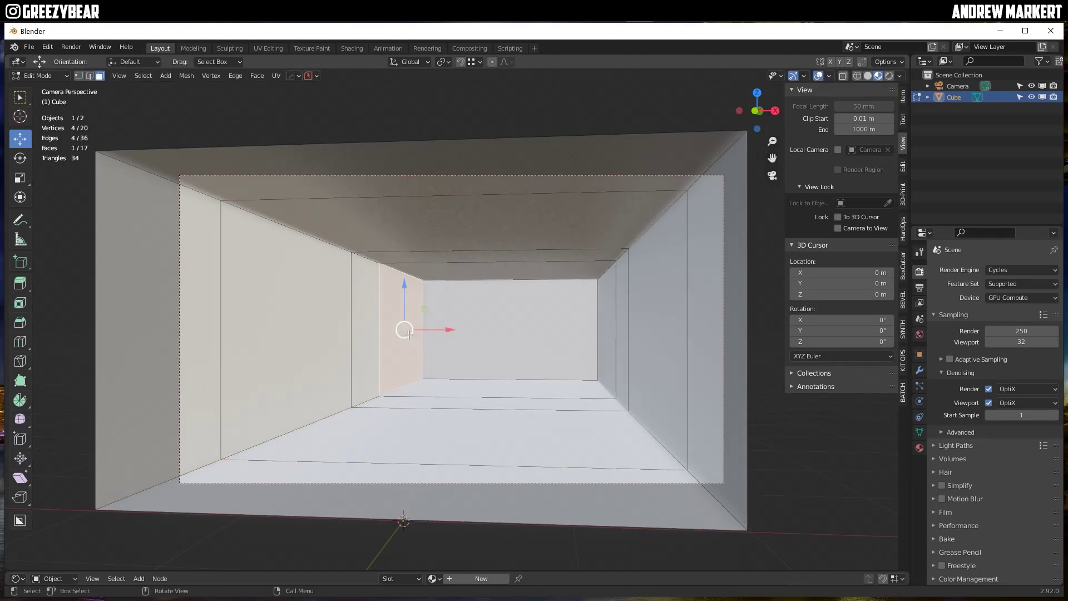
key(e)
click(423, 330)
click(652, 339)
key(e)
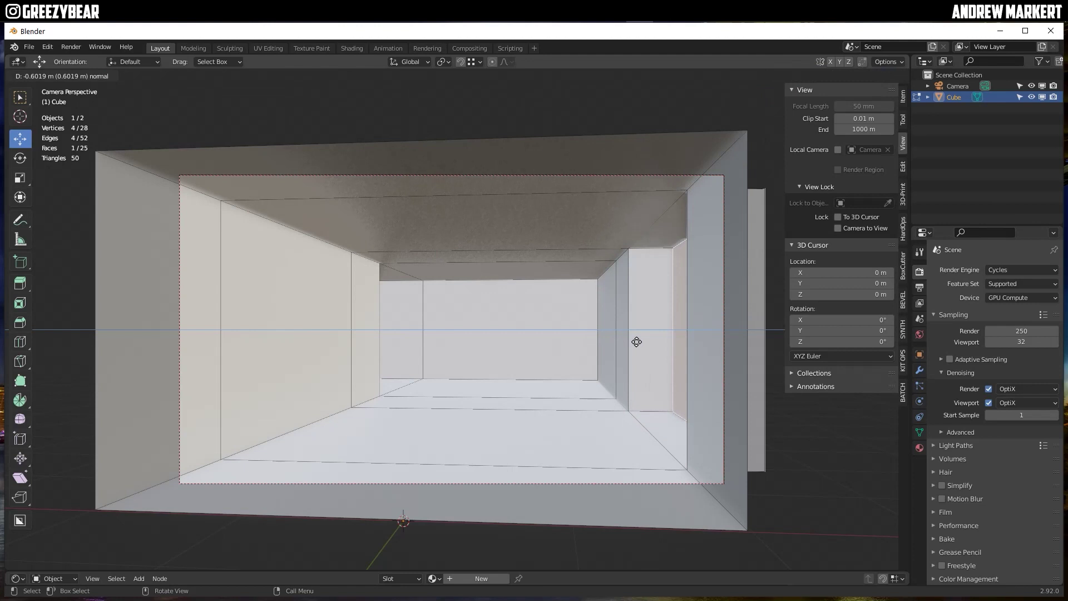
click(758, 342)
key(Tab)
- Add a Bevel modifier and a Solidify modifier to the room with HardOps
click(517, 315)
key(q)
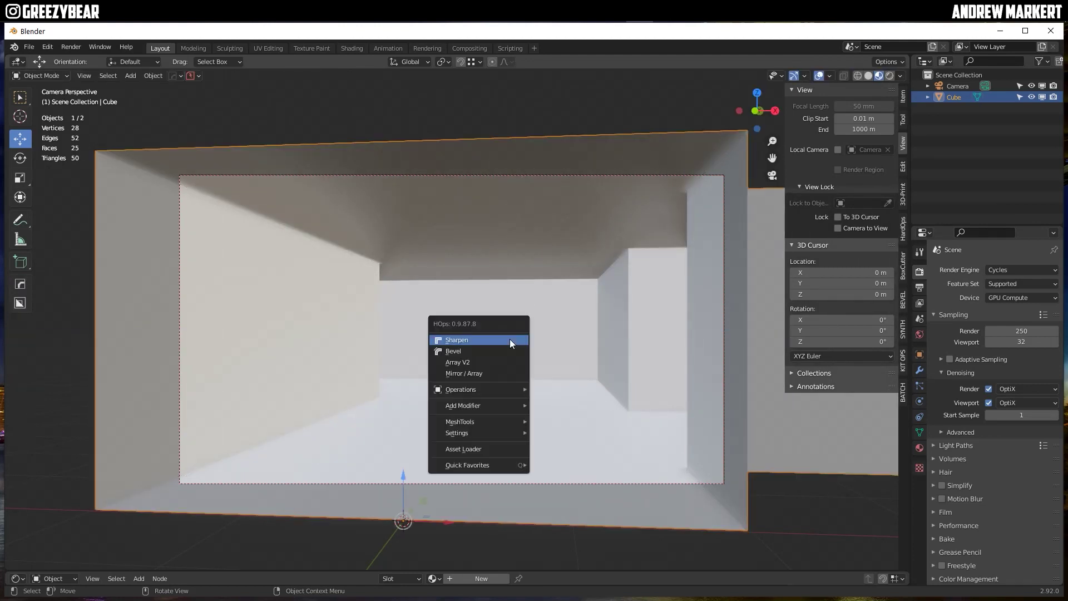
click(486, 351)
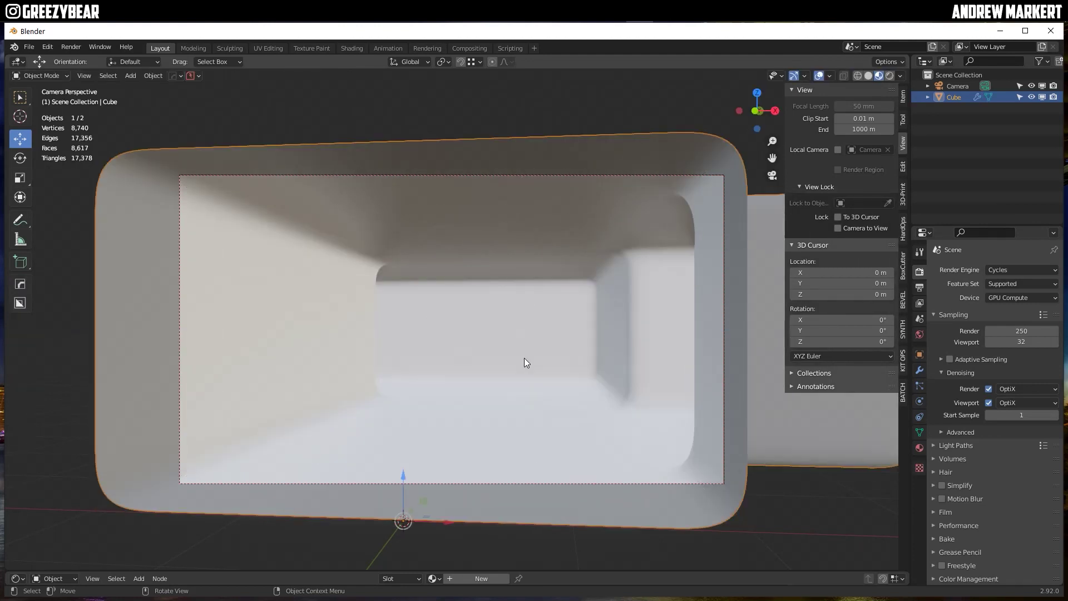
key(q)
mouse_move(495, 414)
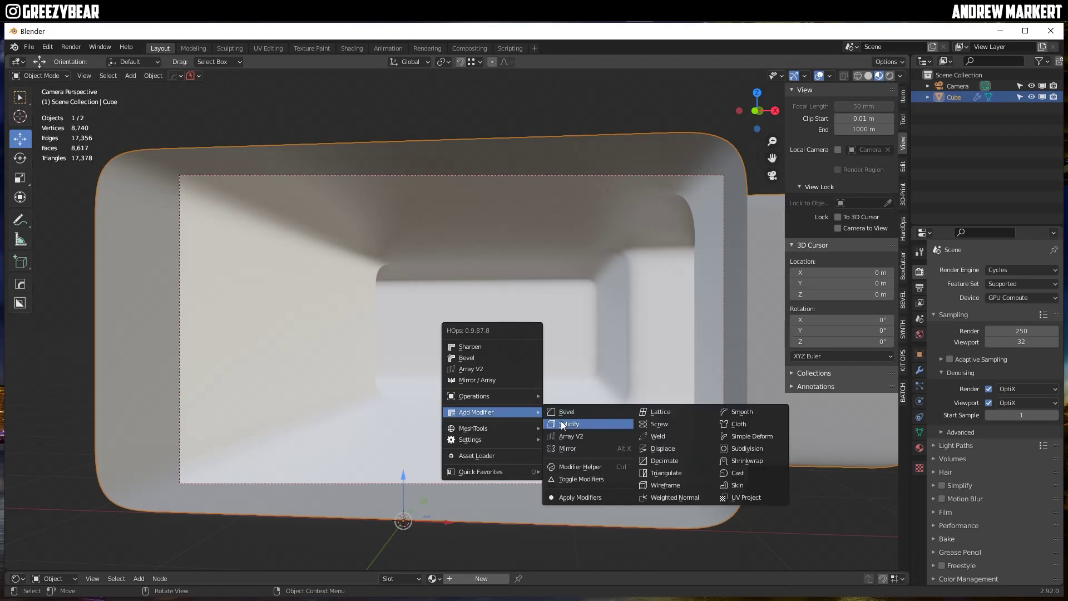
click(562, 423)
- Turn off INSERT auto scaling and place the gb_capsule2 insert on the right half of the back wall
click(904, 362)
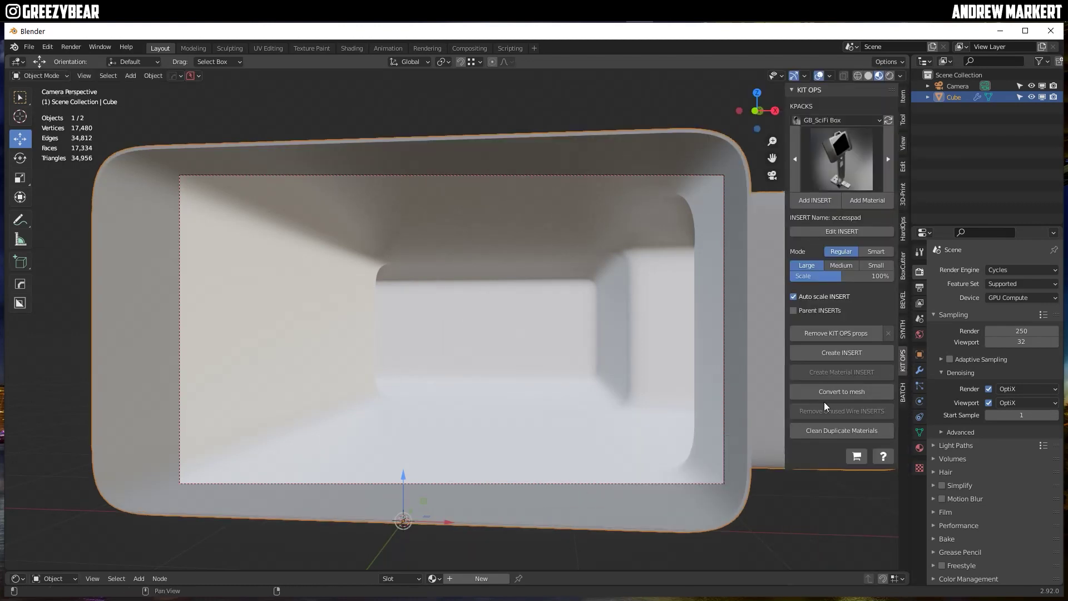
click(818, 389)
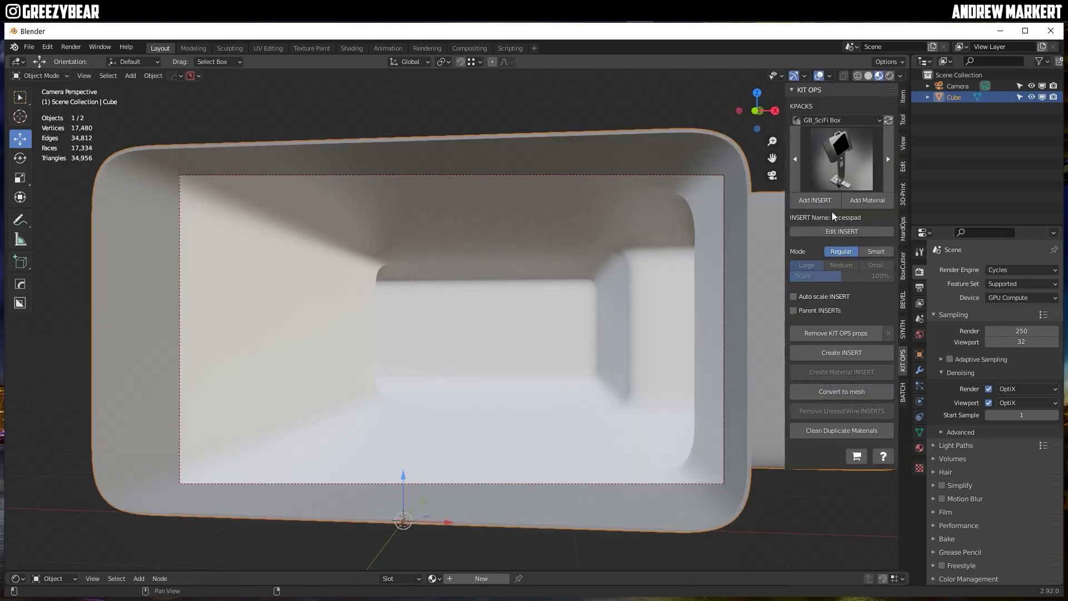
click(837, 173)
click(852, 352)
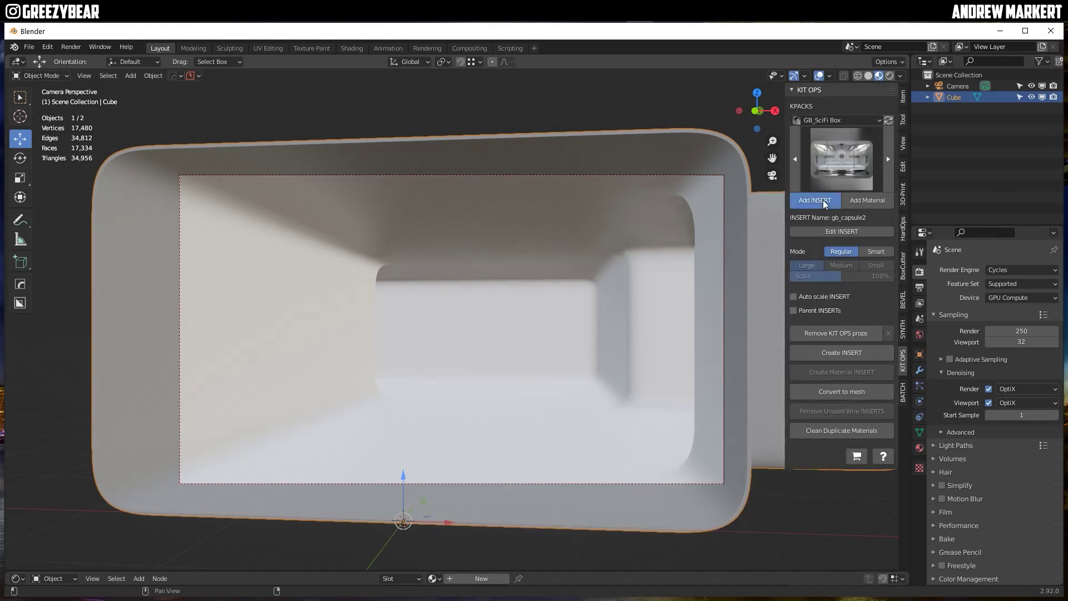
click(823, 199)
click(534, 341)
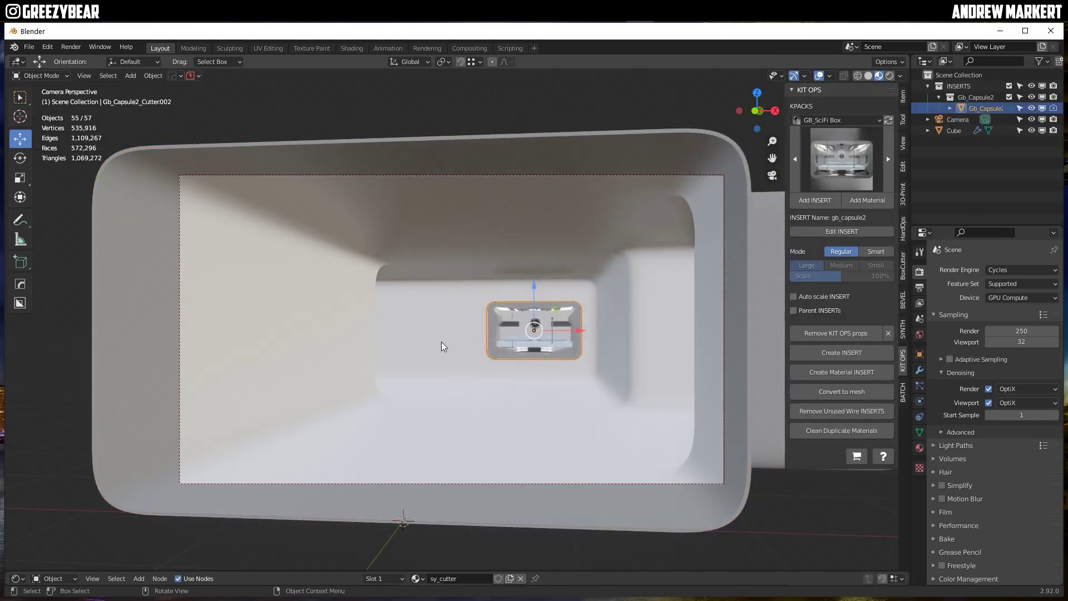
- Place the gb_capsule3 insert on the left half of the back wall and gb_capsule1 on the left wall
click(430, 341)
click(796, 165)
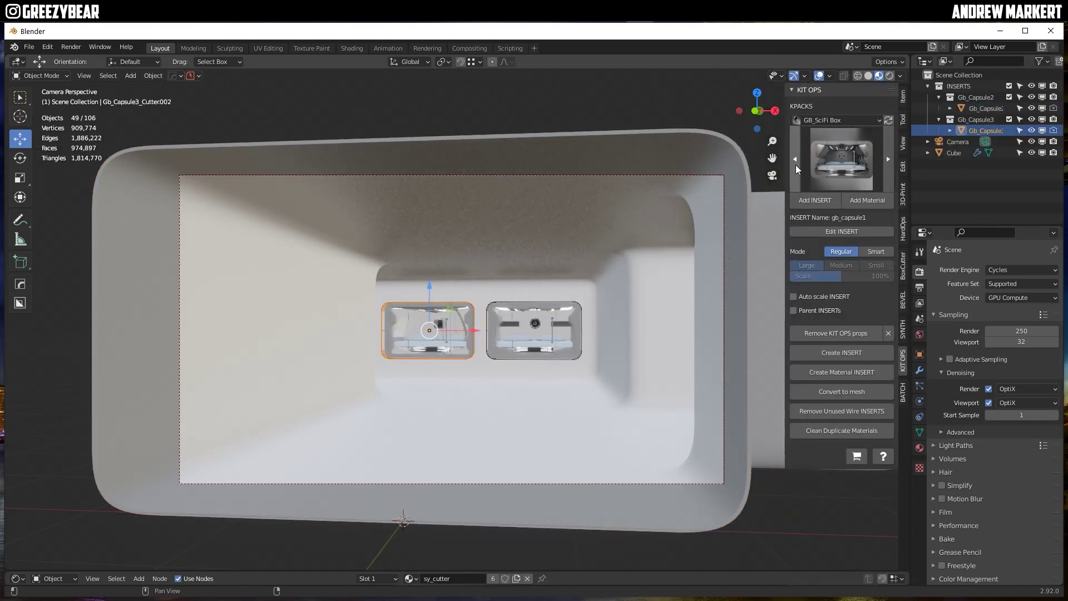
click(809, 201)
click(322, 336)
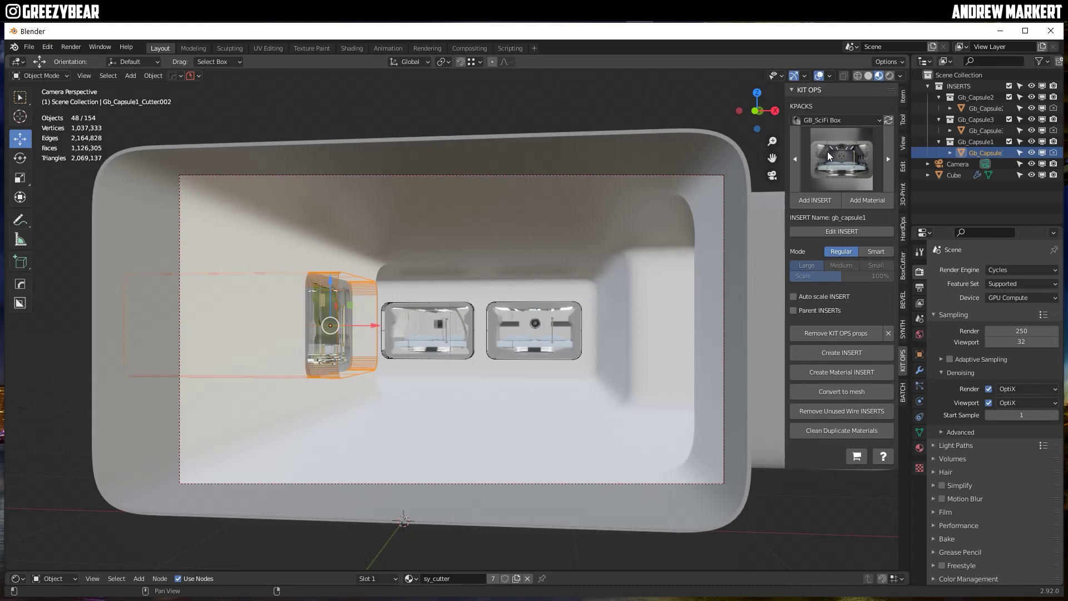
- Place windowcut1 on the right alcove's wall and floorwallpanel2 across the floor with an array count of 5
click(827, 151)
click(673, 523)
click(815, 200)
click(669, 321)
key(x)
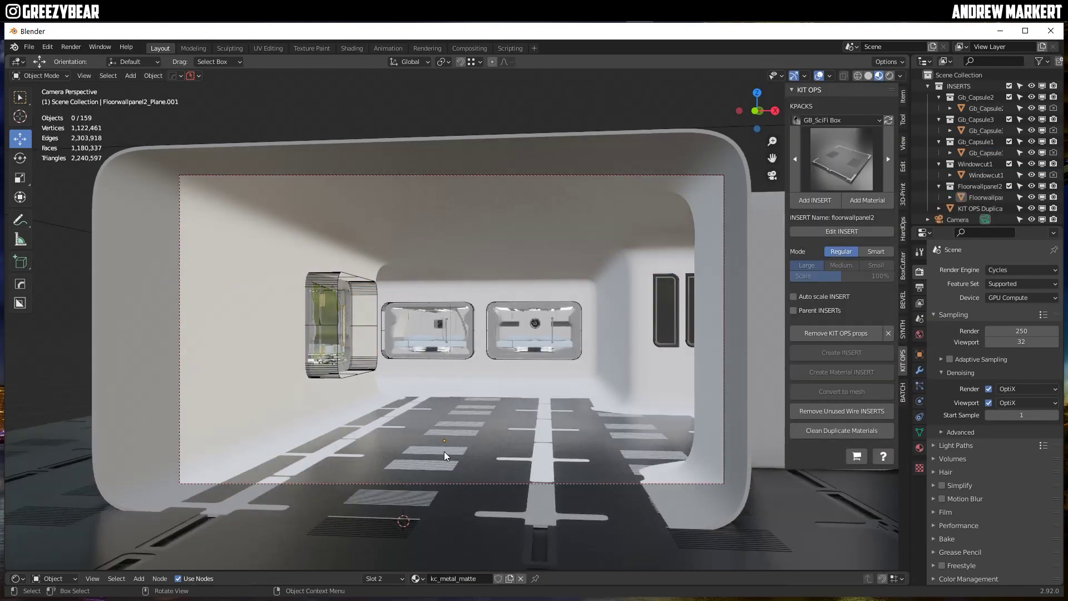
click(1040, 335)
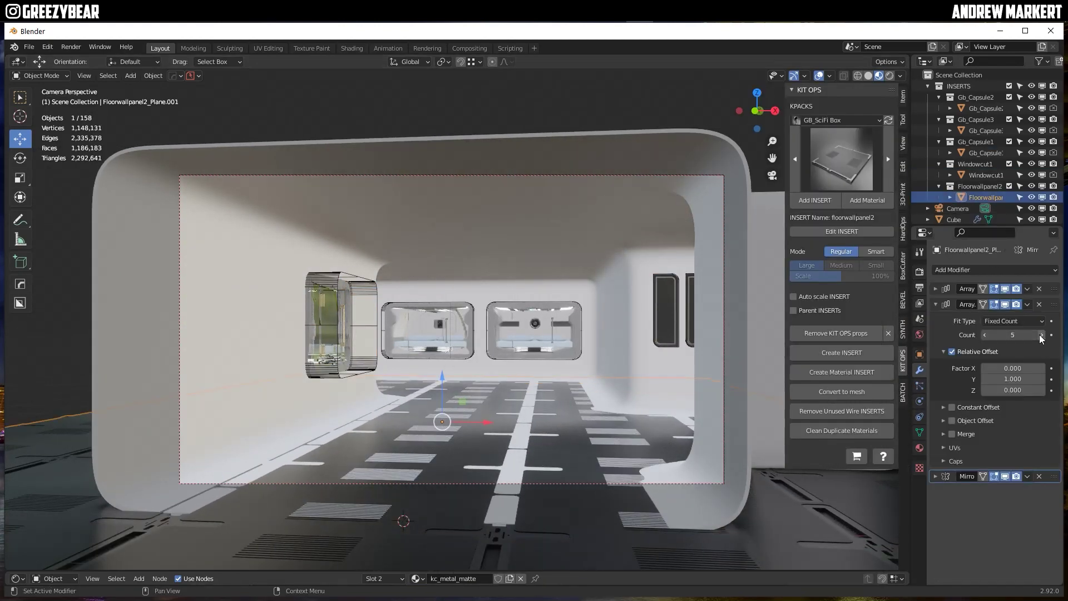
- Place the floorwallpanel1 insert on the ceiling and give the room's walls the sy_lite_matte material from KO-Plastic-Paint
click(815, 201)
click(449, 248)
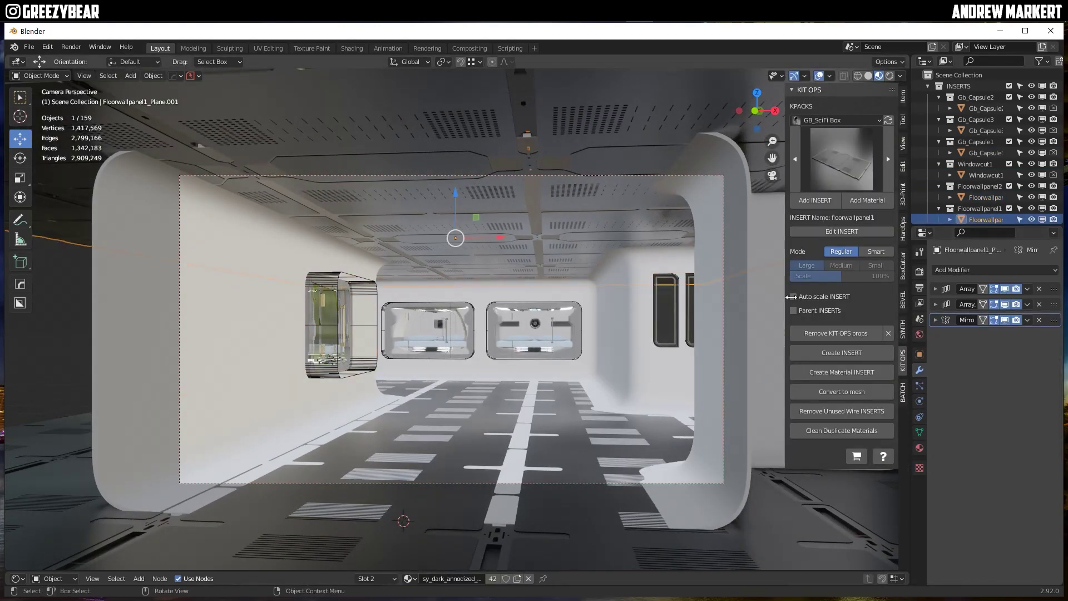
click(843, 178)
click(796, 288)
click(866, 200)
- Adjust the floor panel's height slightly and replace its kc-floor-dark material with sy_lite_matte
click(919, 448)
click(939, 331)
click(845, 380)
drag(443, 378, 449, 375)
click(939, 331)
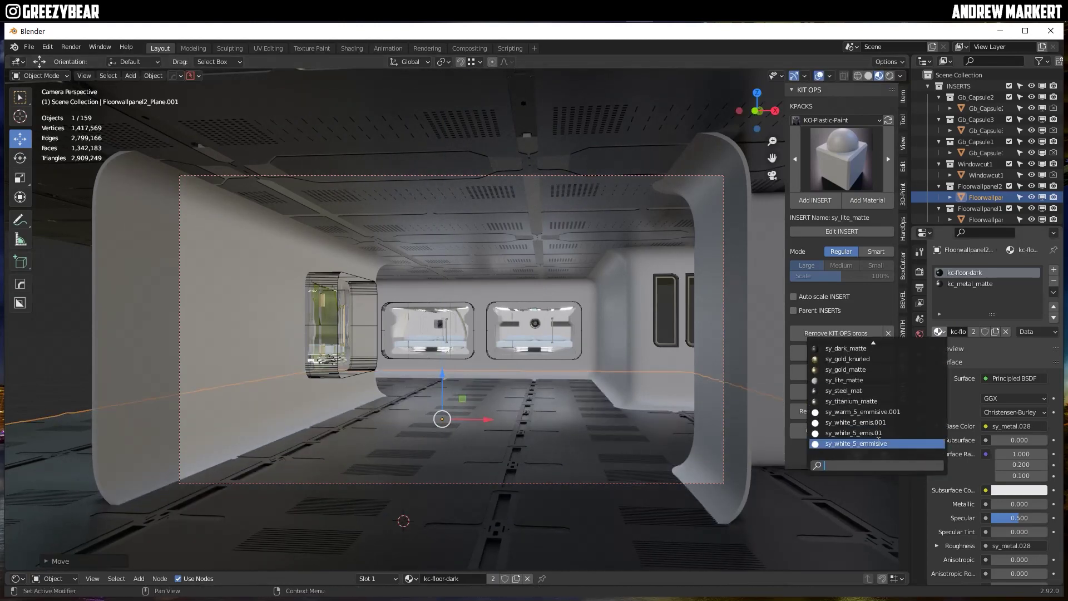
click(846, 380)
click(939, 332)
click(845, 380)
- Lower the ceiling panel slightly and place column inserts on the floor
drag(456, 194, 458, 203)
click(458, 203)
click(449, 408)
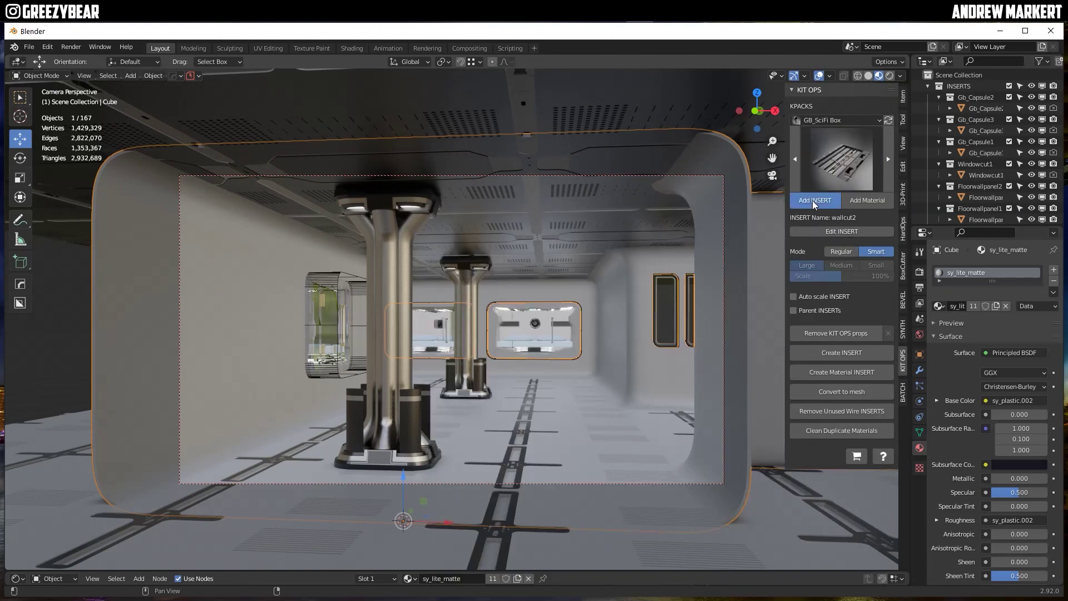
- Cut the wallcut2 insert into the left wall and replace its sy_dark_matte material with sy_lite_matte
click(814, 201)
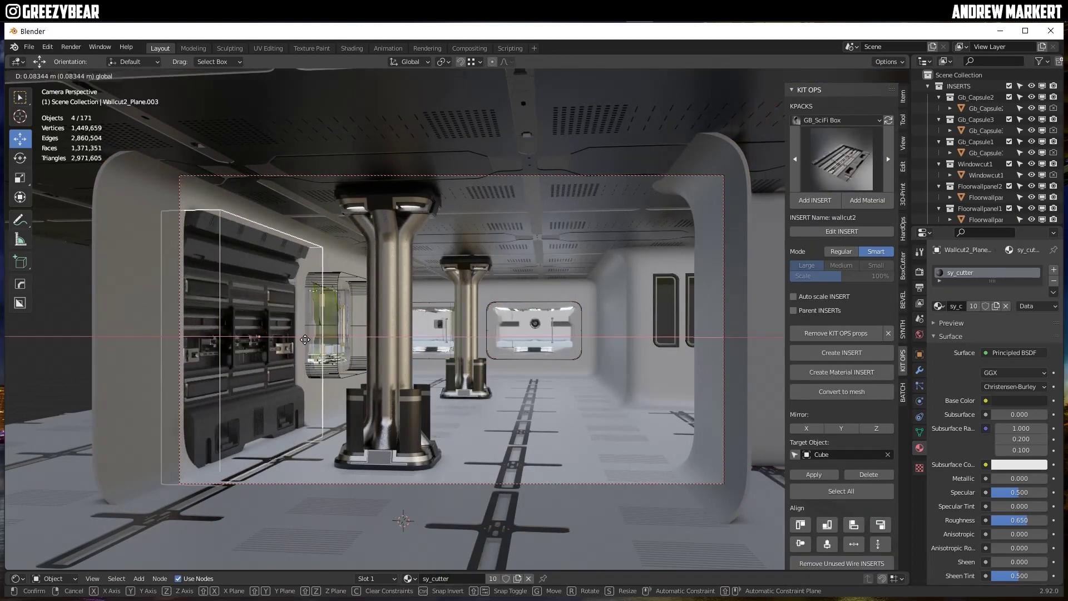
click(843, 251)
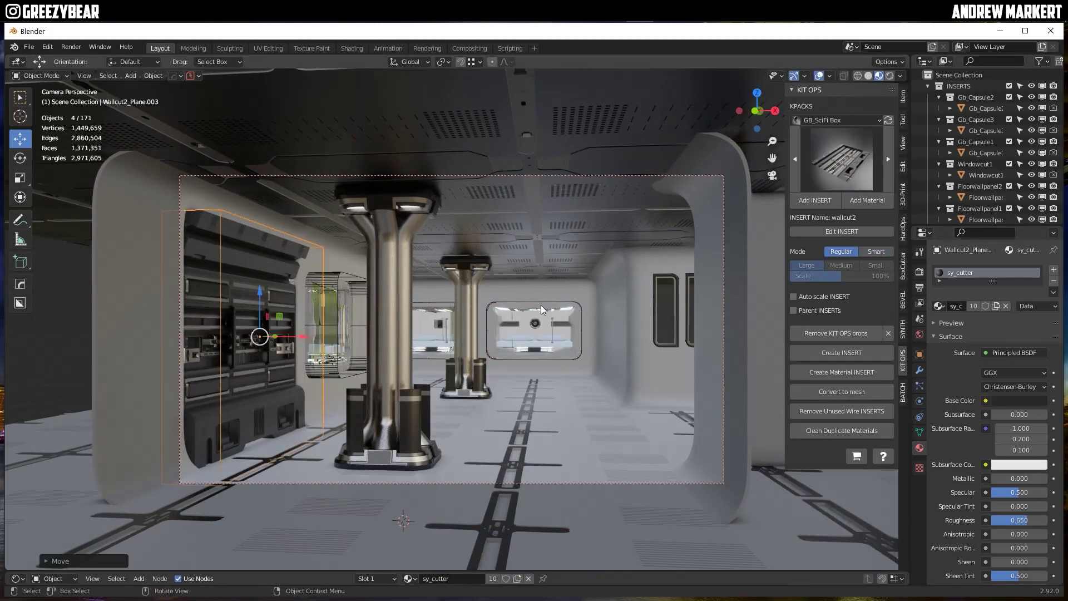
click(256, 259)
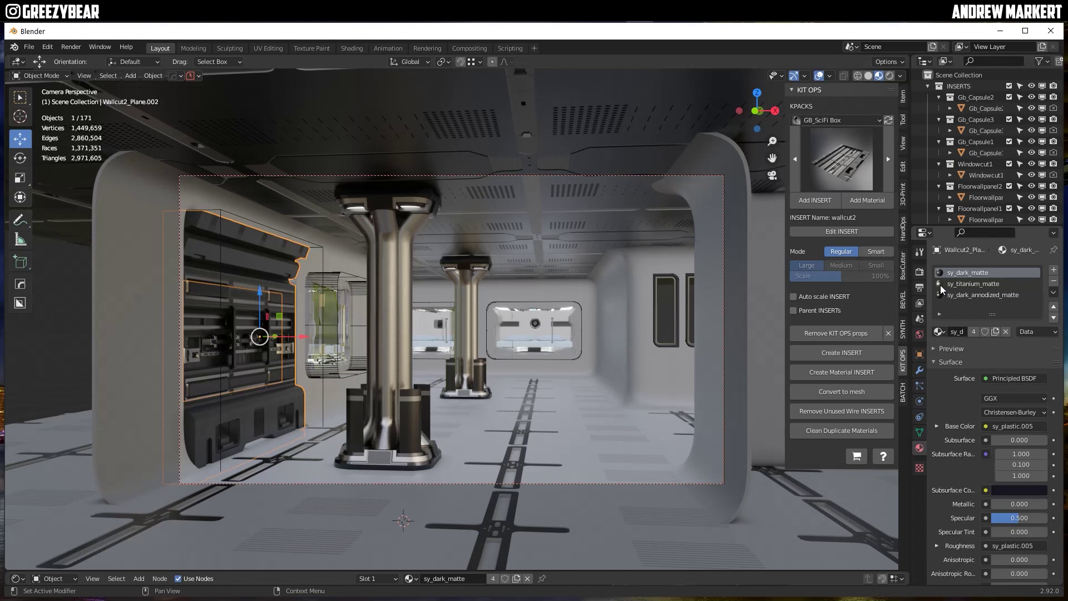
click(939, 332)
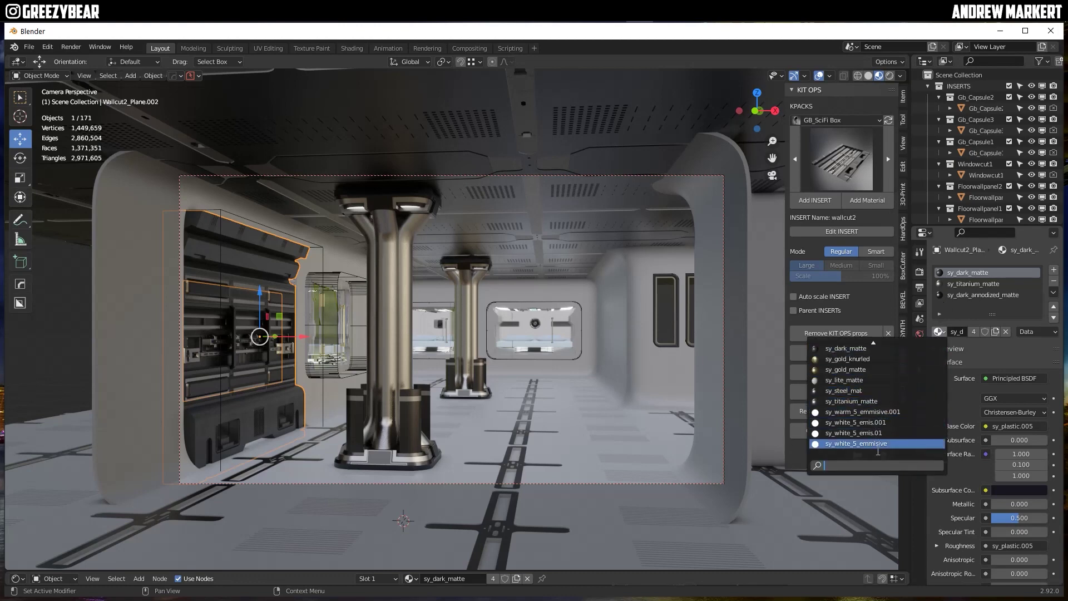
click(866, 380)
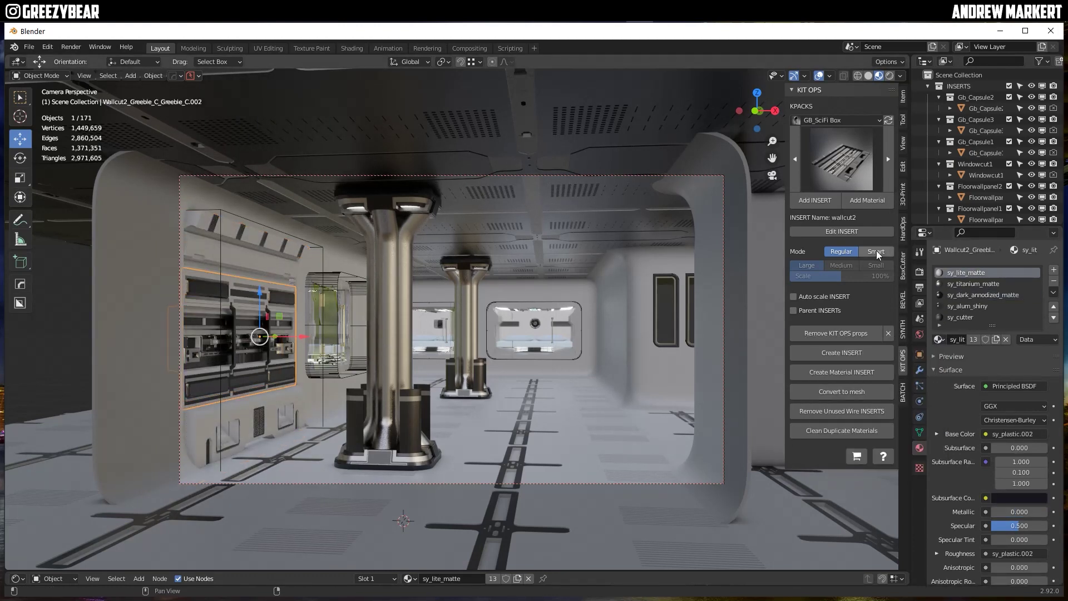
- Save the scene as WRtest.blend in the KITBASHING folder
key(ctrl+s)
click(324, 206)
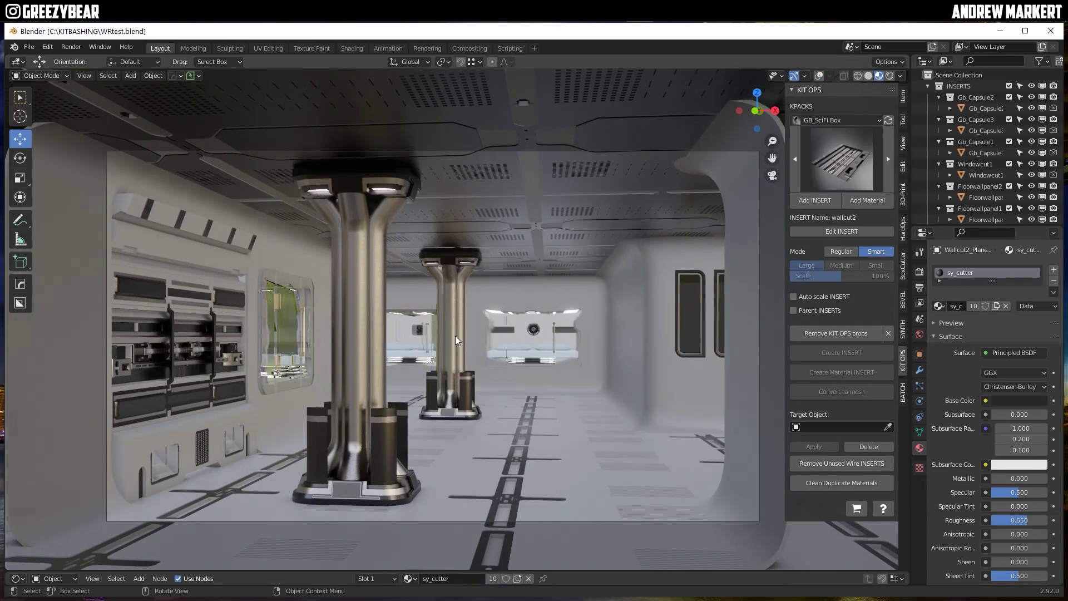
- Give the shafts of both the front and rear columns the sy_lite_matte material
click(357, 333)
click(938, 306)
click(824, 361)
click(451, 334)
click(939, 306)
click(851, 362)
- Replace the kc_metal_dark_matte material on both the front and rear columns with a light material
click(357, 491)
click(939, 331)
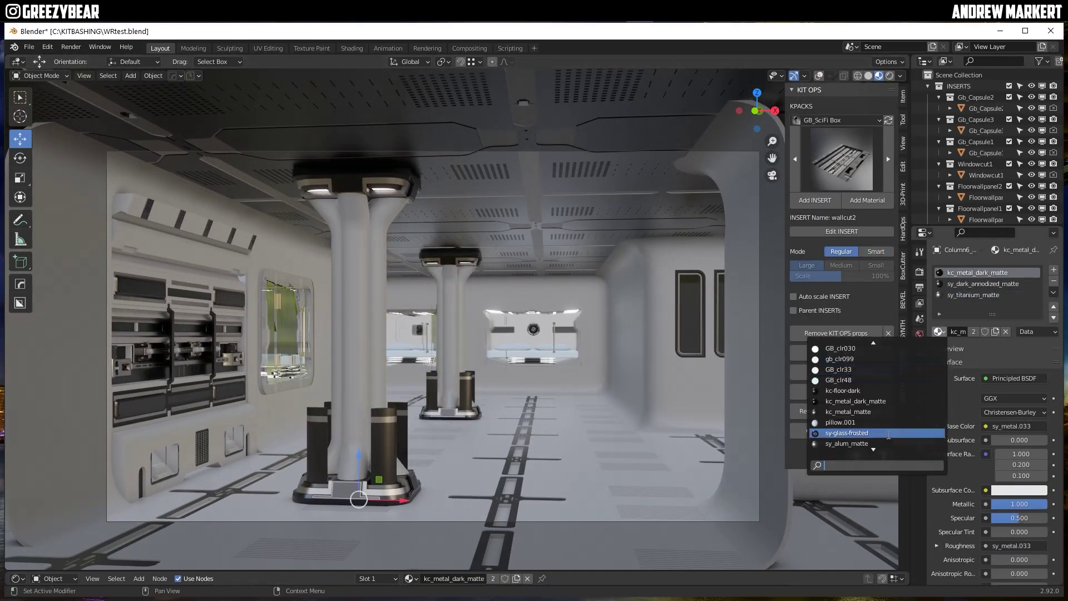
click(869, 380)
click(449, 413)
click(940, 332)
click(868, 381)
- Replace the sy_dark_annodized_matte material on the small cylinders around both columns with a light material
click(384, 445)
click(950, 285)
click(939, 331)
click(856, 361)
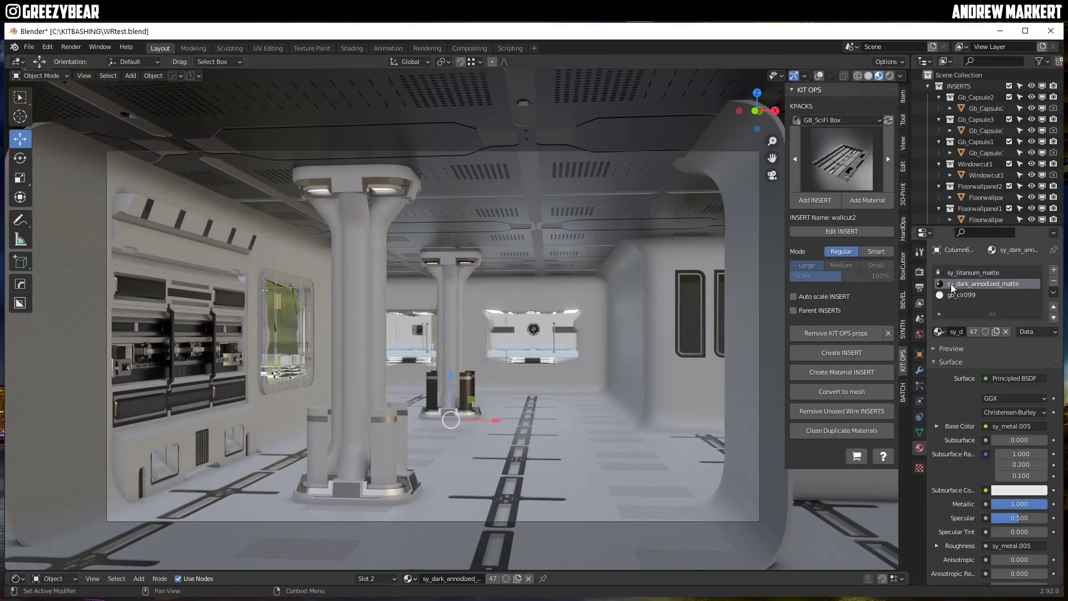
click(938, 331)
click(857, 362)
- Collapse the INSERTS collection and set the camera's focal length to 41 mm
click(927, 86)
click(957, 98)
click(919, 401)
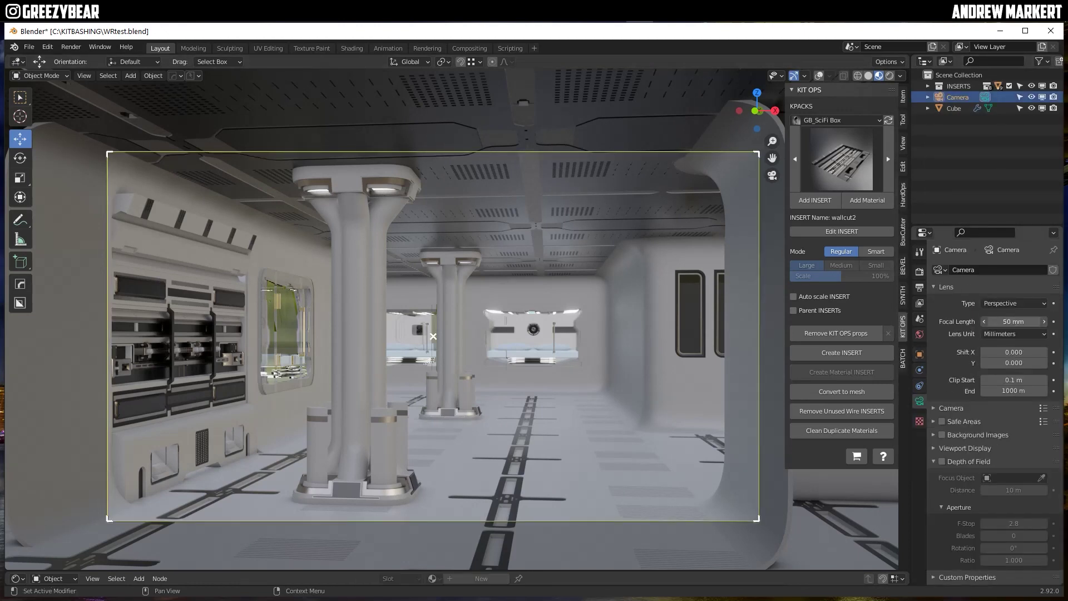
drag(1014, 321, 991, 321)
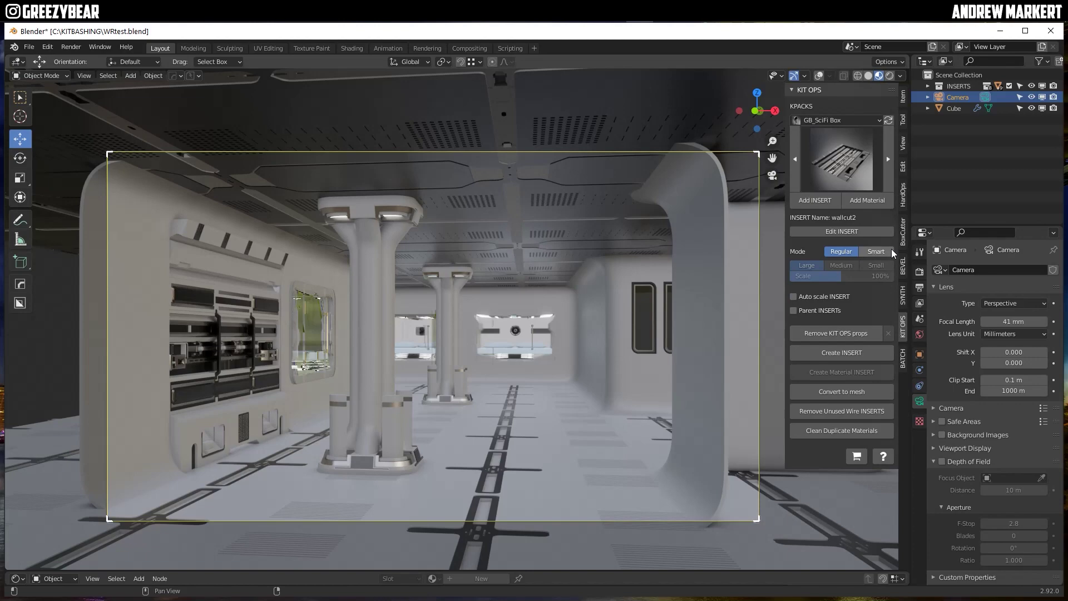
- Lock the camera to the view and reframe it closer to the columns and rear capsules
click(903, 143)
click(838, 227)
click(531, 391)
scroll(531, 396, up, 2)
mouse_move(532, 396)
middle_down()
mouse_move(525, 371)
mouse_move(544, 390)
mouse_move(528, 408)
middle_up()
scroll(528, 409, up, 1)
scroll(526, 418, down, 1)
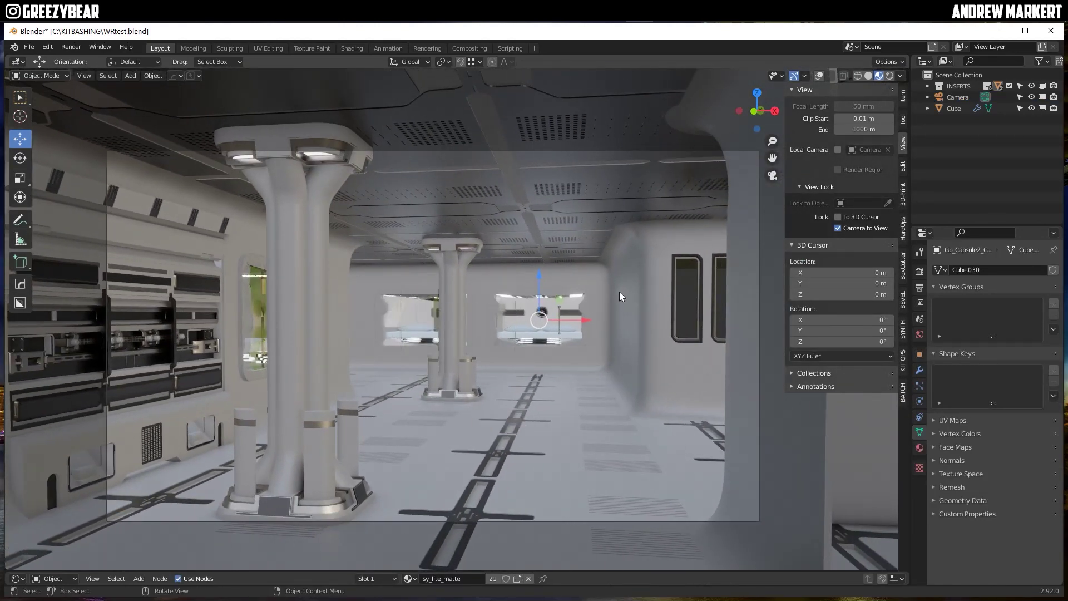
- Move the front column along the Y axis closer to the camera
click(300, 328)
click(903, 360)
key(g)
key(y)
click(595, 270)
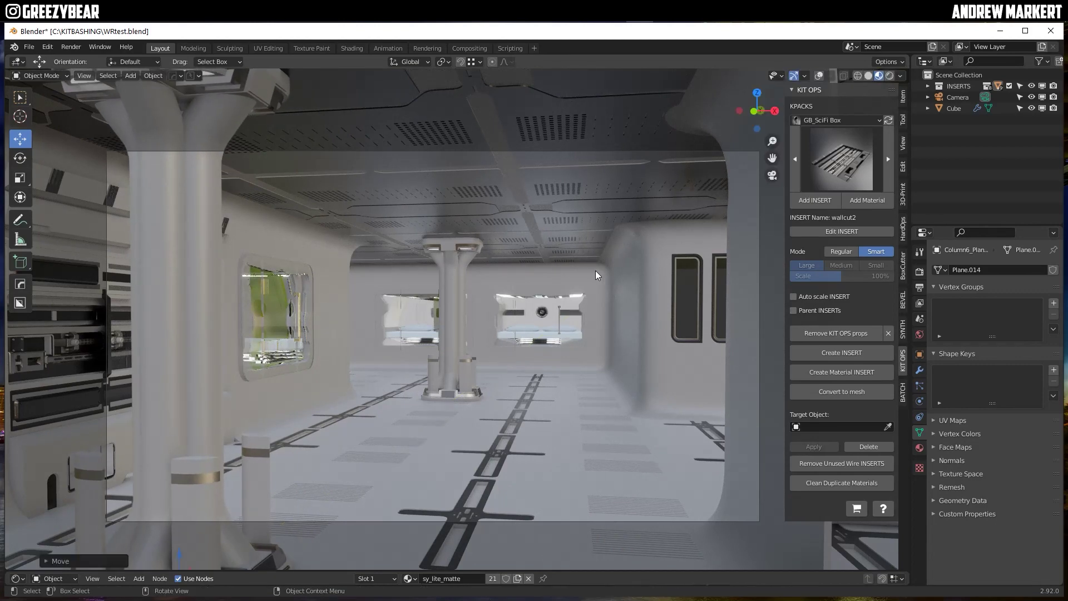
- Show the viewport overlays and add an area light near the rear wall, just below the ceiling
click(591, 308)
key(alt+shift+z)
click(919, 447)
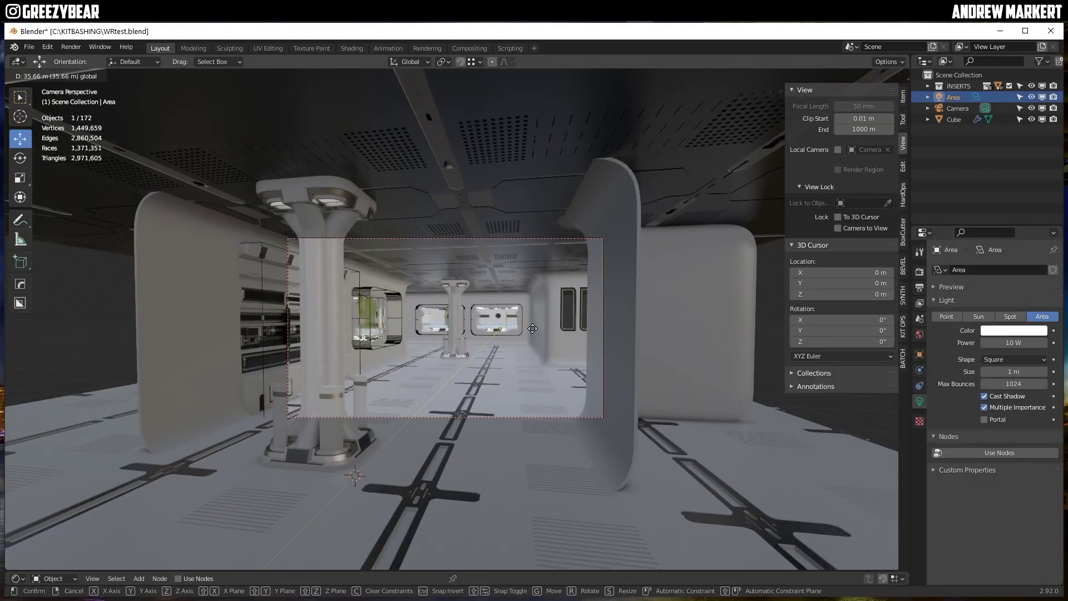
click(501, 348)
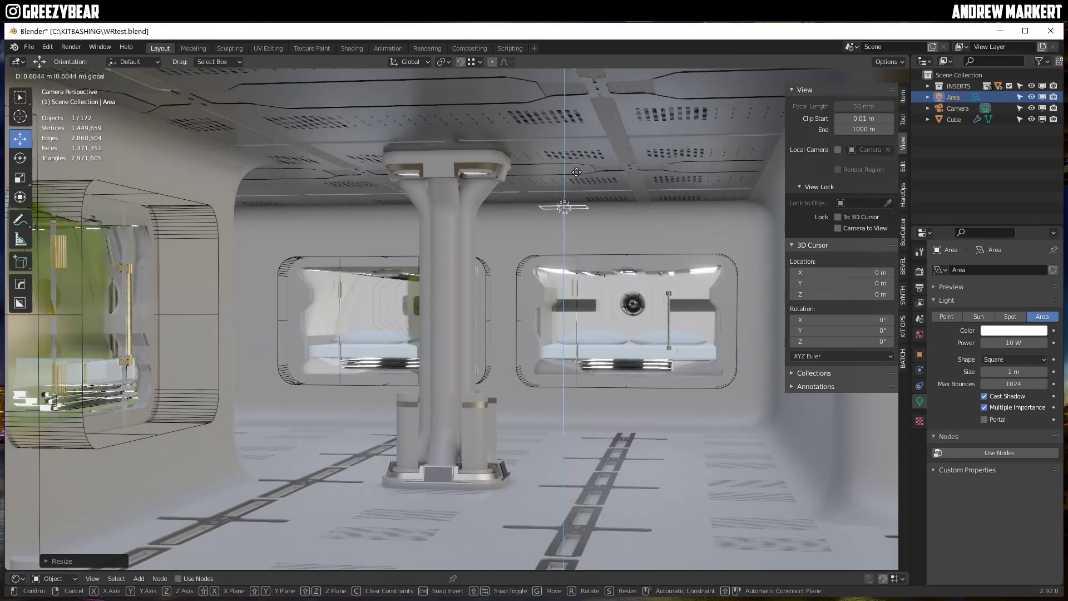
- Duplicate the area light, set to 50 W, along the X axis at the rear wall and forward through the room
key(shift+d)
key(x)
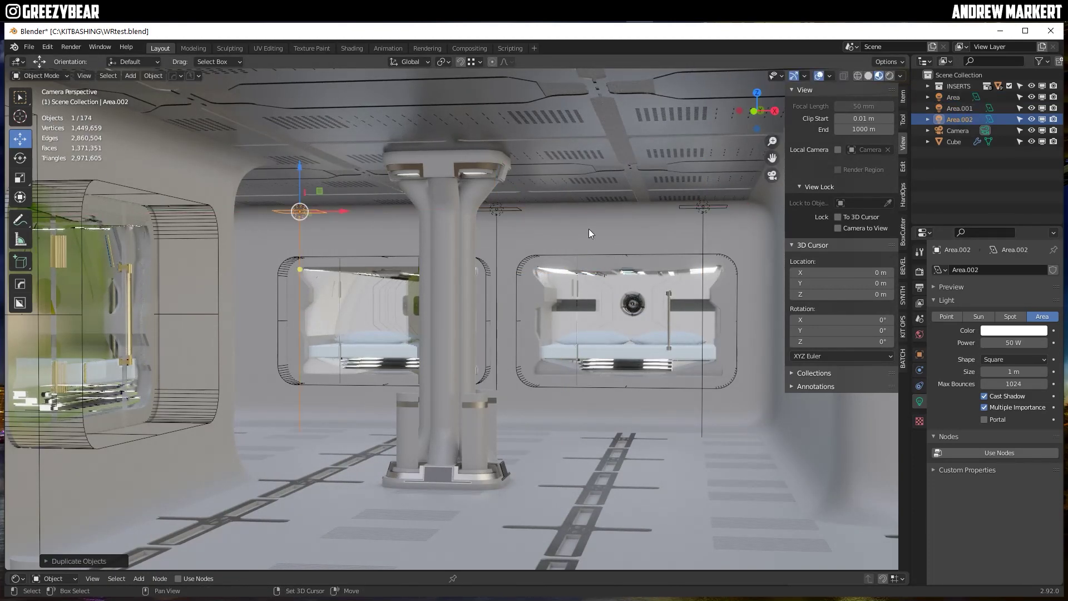
scroll(513, 306, down, 3)
key(shift+d)
click(534, 243)
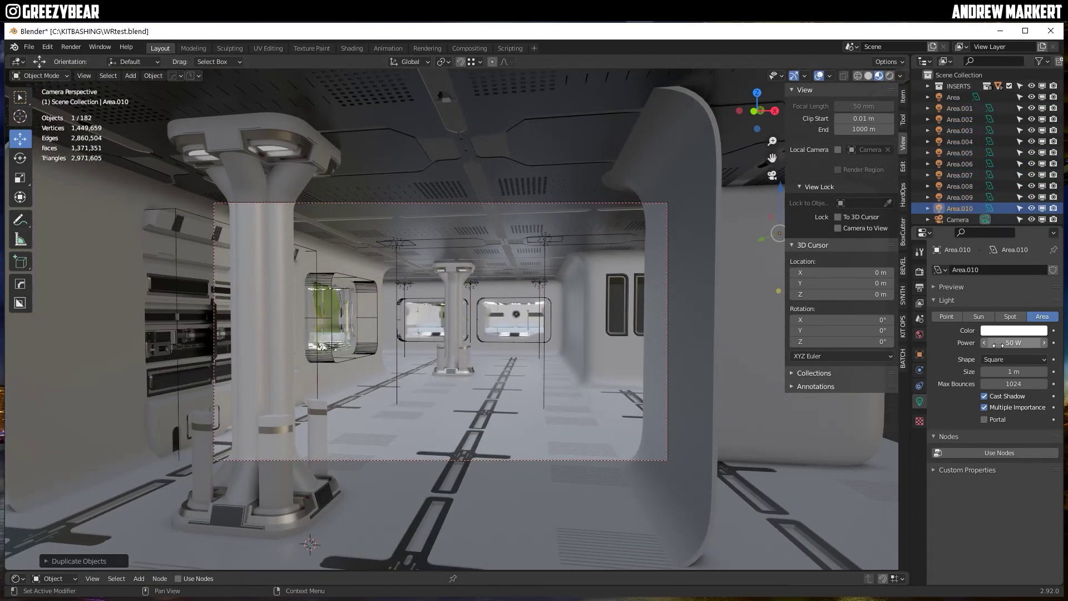
- Turn on scene lighting in the viewport and duplicate the front pair of area lights along the Y axis
click(899, 76)
key(shift+d)
key(y)
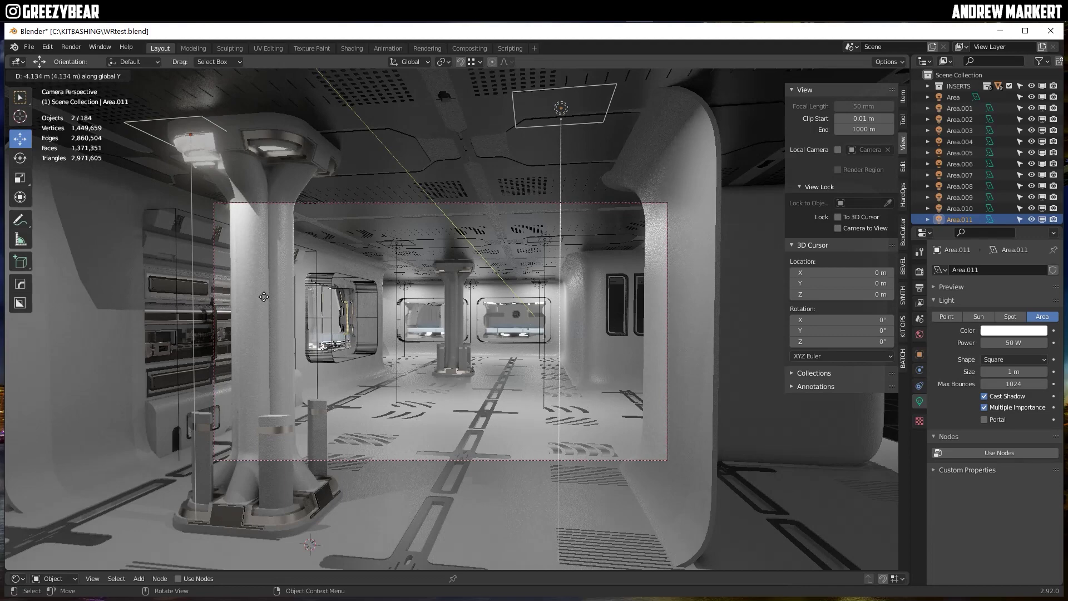
click(263, 296)
- Change the power of the front and middle ceiling area lights
double_click(998, 342)
click(544, 239)
double_click(998, 343)
click(397, 242)
double_click(998, 343)
key(Return)
- Duplicate the area light by the rear wall, place another copy along the Y axis, and hide the overlays
click(470, 283)
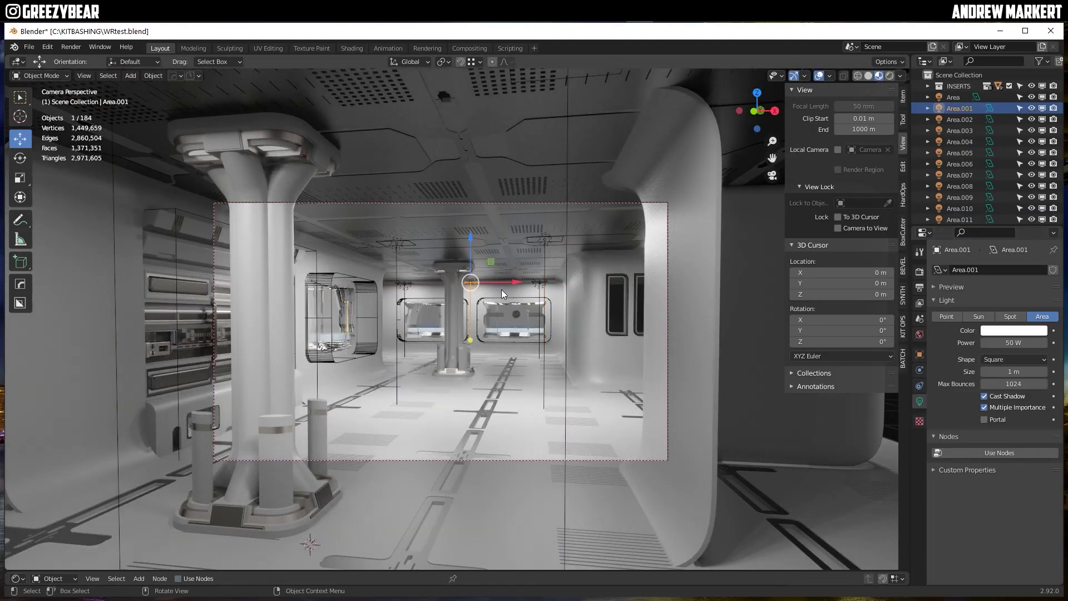
key(shift+d)
click(439, 275)
key(shift+d)
key(y)
click(511, 409)
key(alt+shift+z)
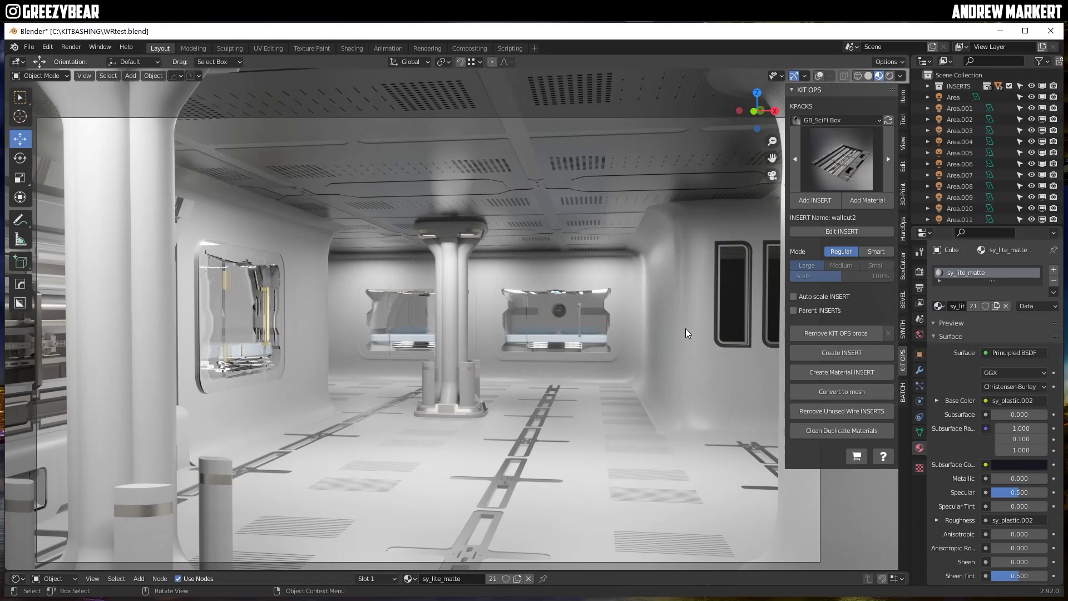
- Replace the sy_lite_matte frame material on the capsule inserts with the white C-Cabinet material
click(938, 339)
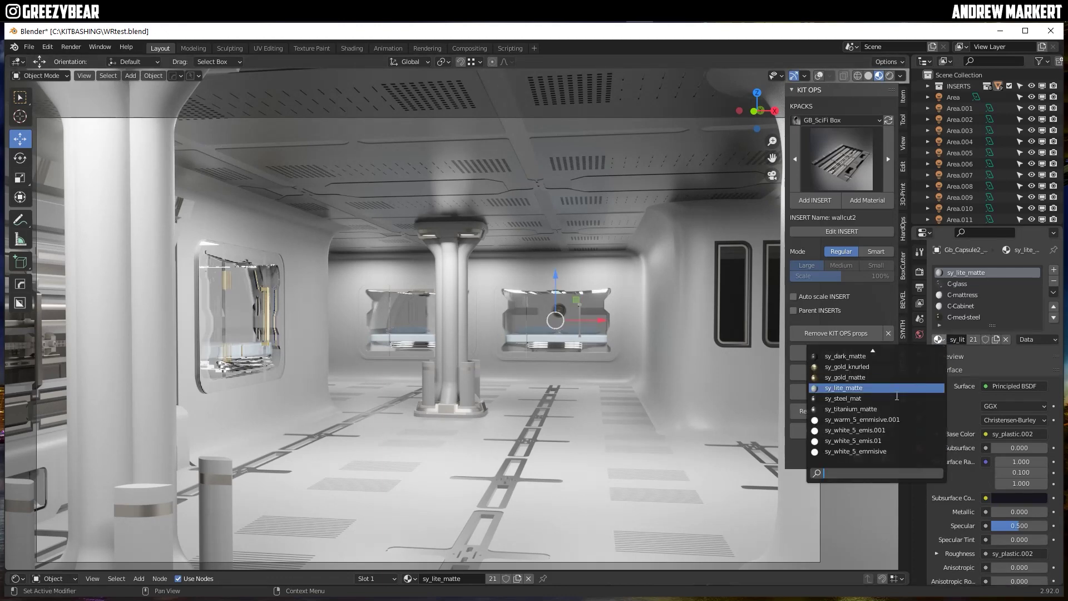
click(895, 364)
click(938, 338)
scroll(890, 356, up, 6)
click(890, 358)
click(362, 354)
click(939, 339)
scroll(891, 356, up, 1)
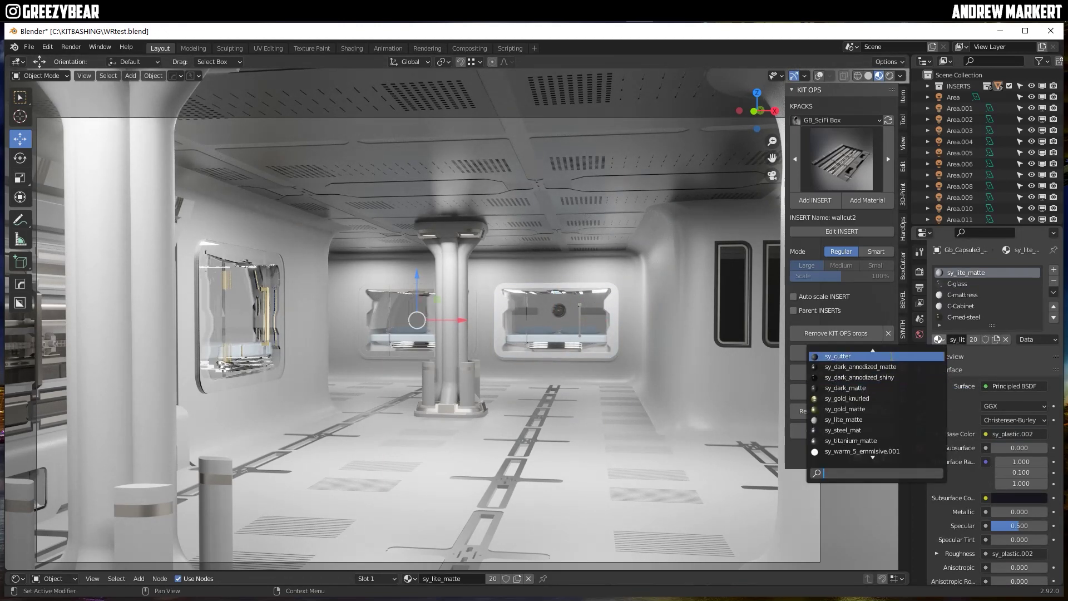
click(891, 366)
click(938, 338)
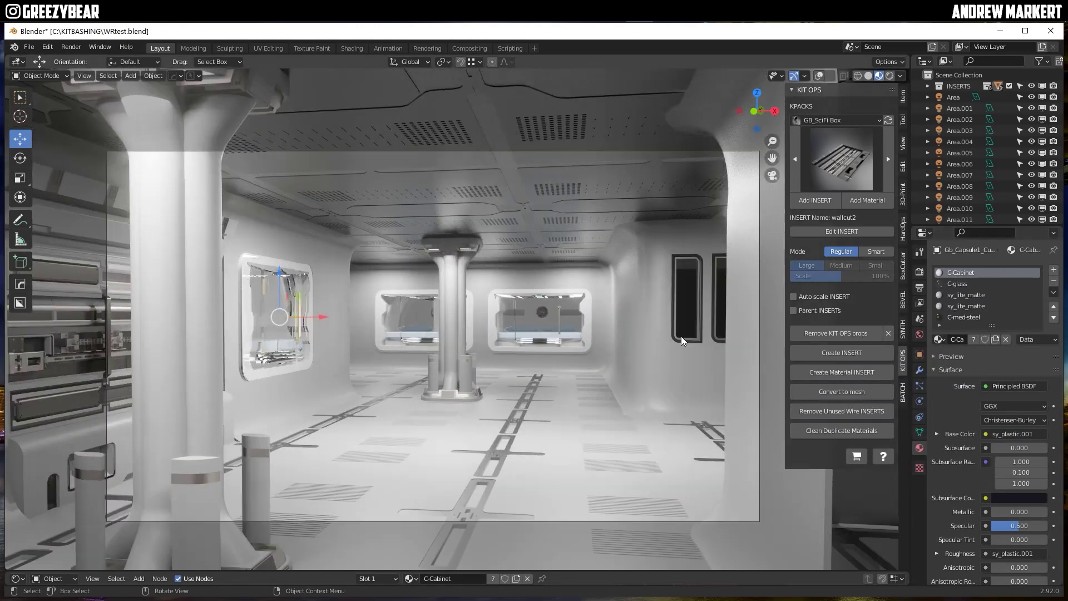
click(938, 332)
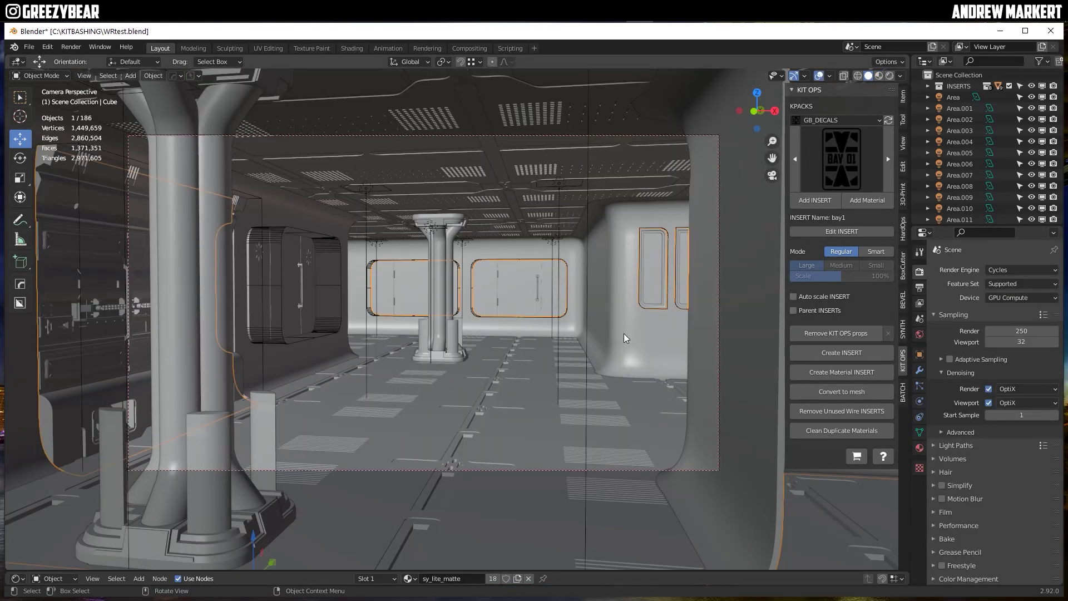
- Select the band of faces around the lower walls of the room mesh and extrude it along its normals
key(grave)
click(560, 334)
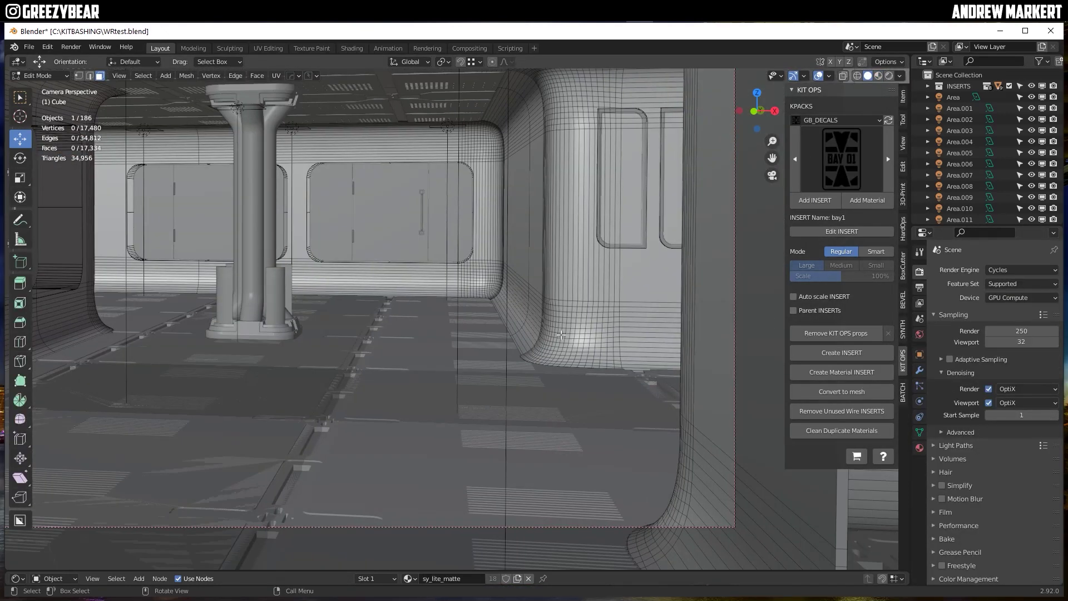
key(alt+e)
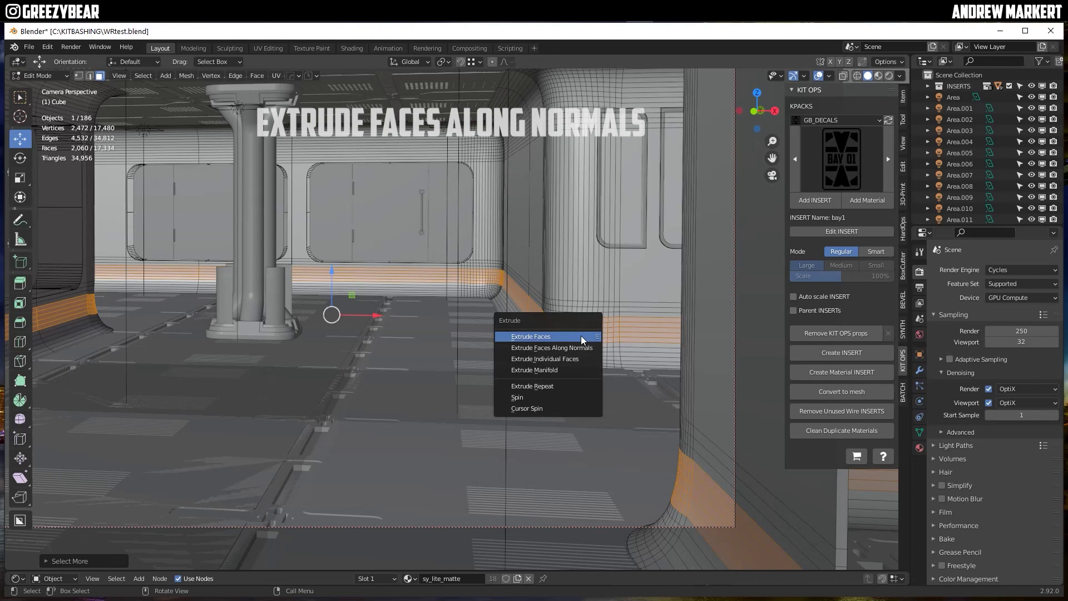
click(580, 337)
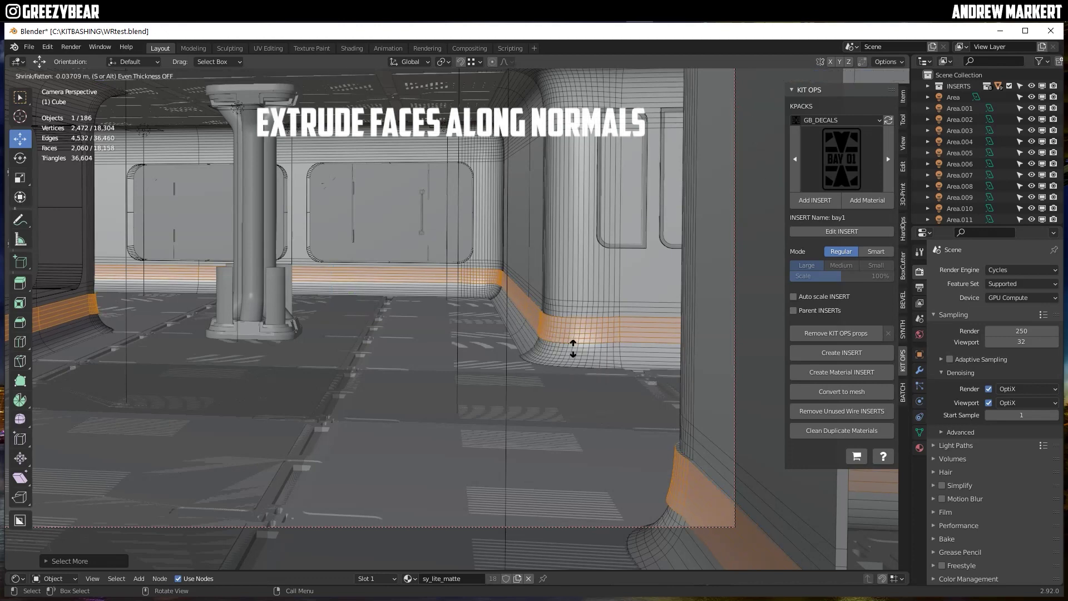
click(527, 368)
- Add a second material slot to the room mesh and give the extruded wall band sy_dark_annodized_matte
click(919, 448)
click(1053, 269)
click(938, 345)
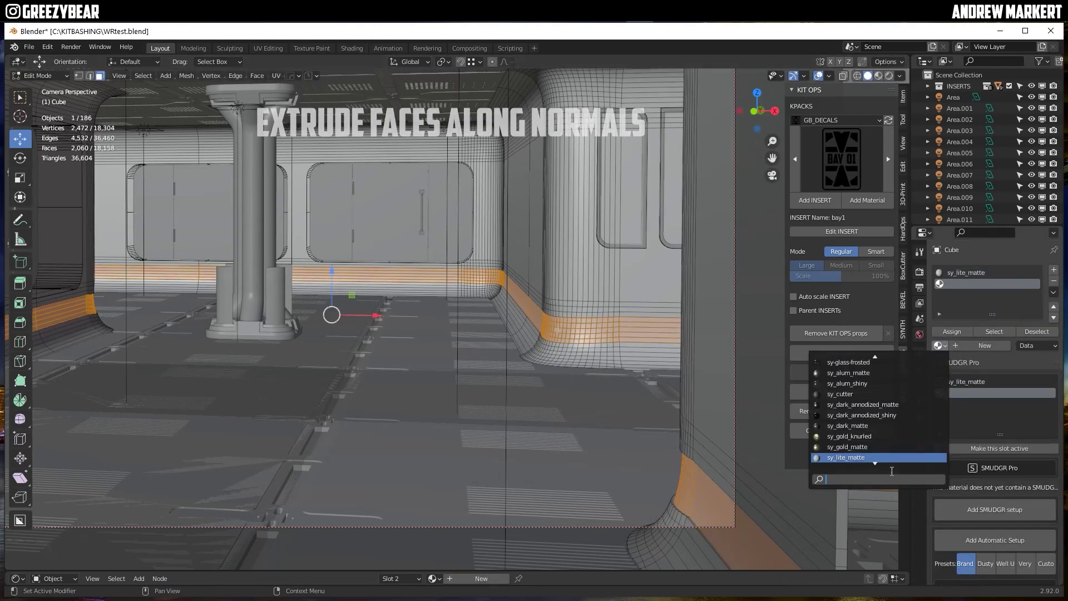
click(882, 406)
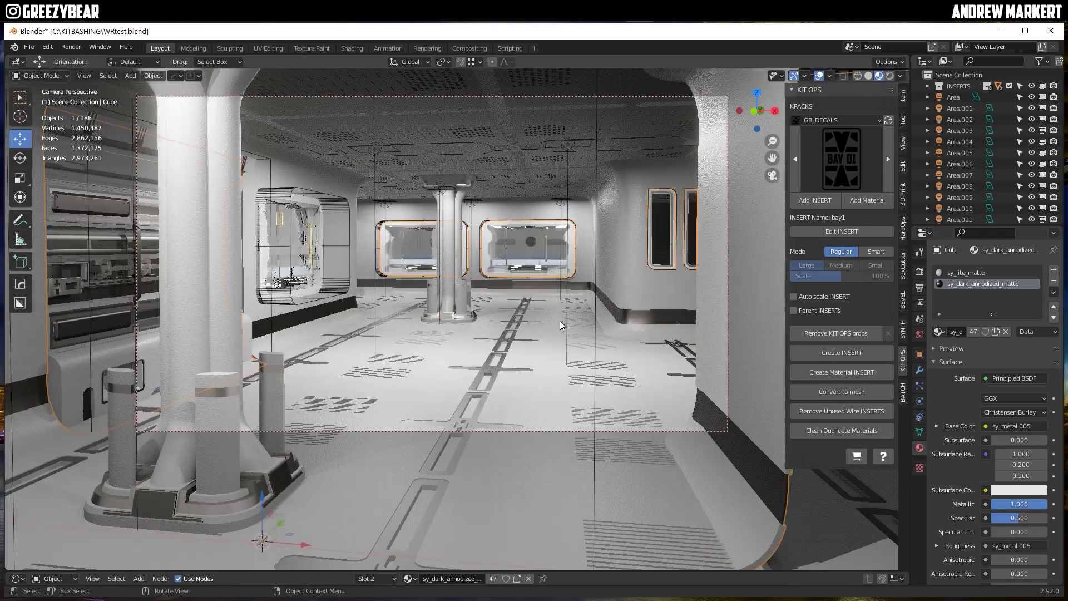
- Place the cap1 decal above the right rear capsule and the cap2 decal above the left rear capsule
shift+middle_drag(560, 320, 548, 350)
scroll(482, 326, up, 2)
click(841, 160)
click(784, 229)
click(815, 200)
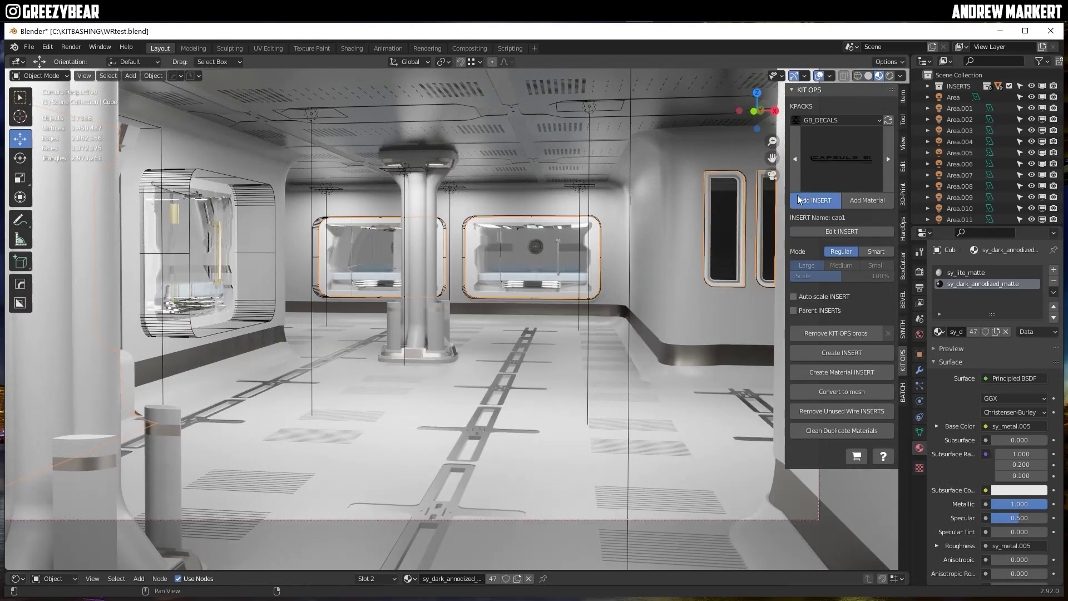
click(509, 205)
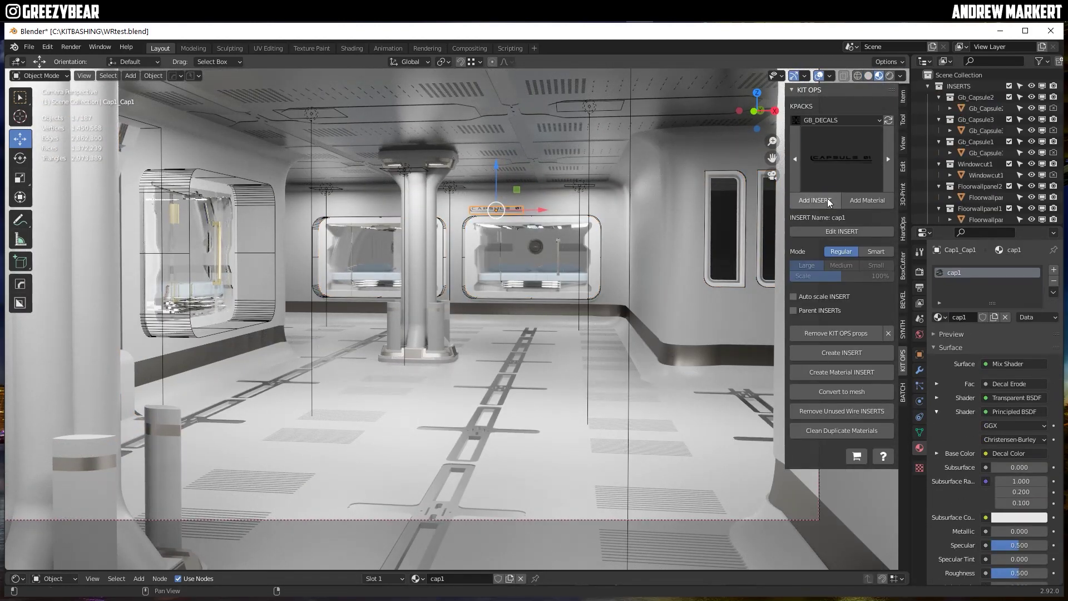
click(349, 222)
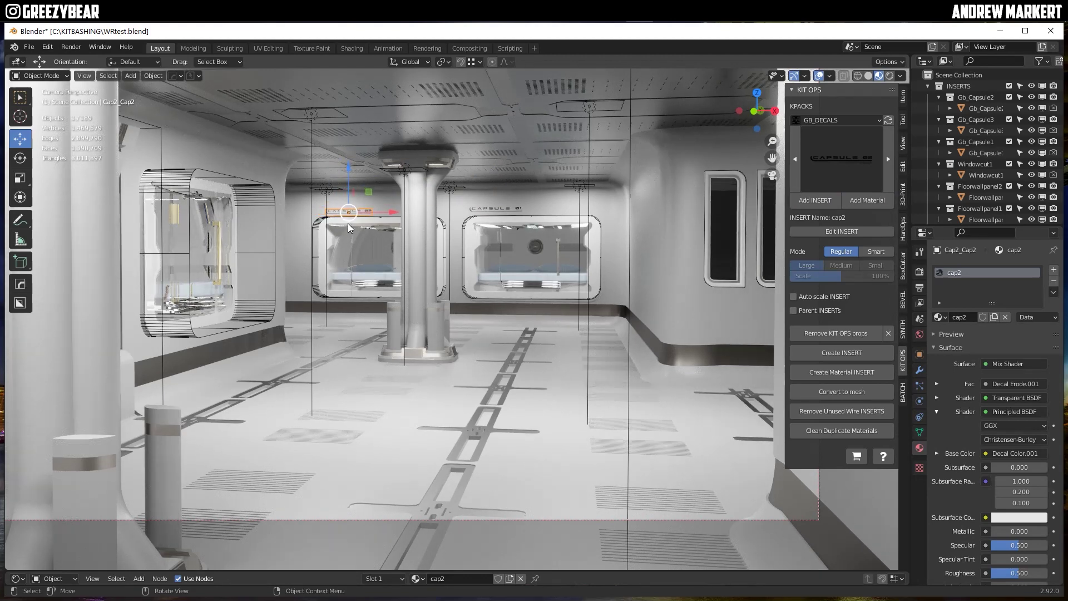
- Place the bay3 decal below the right wall's windows and turn off the decals' diffuse, glossy and shadow ray visibility
click(825, 158)
click(839, 150)
click(868, 75)
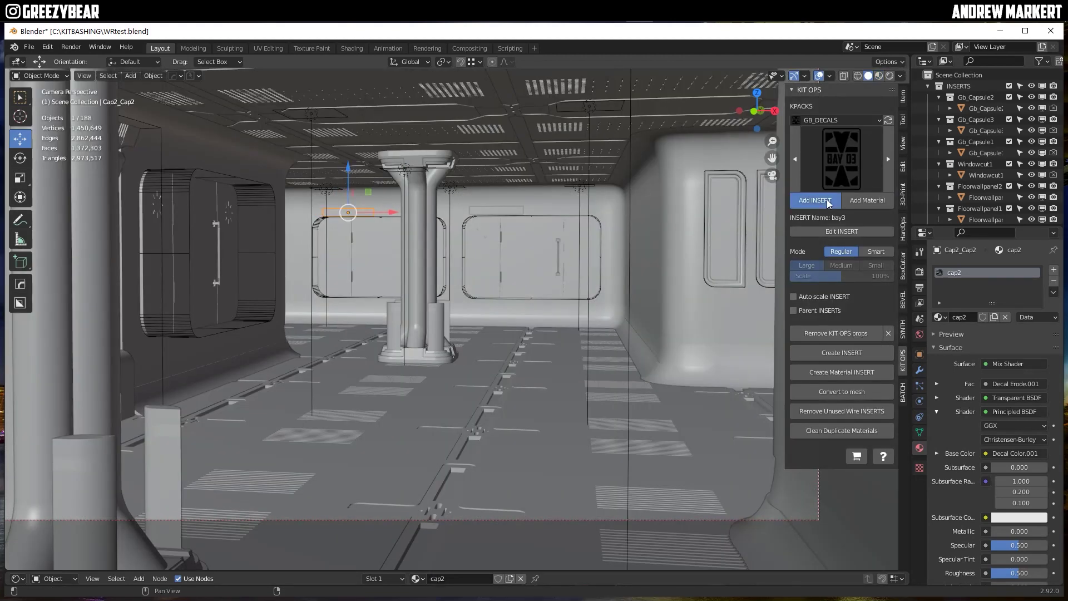
click(814, 201)
click(919, 353)
click(388, 218)
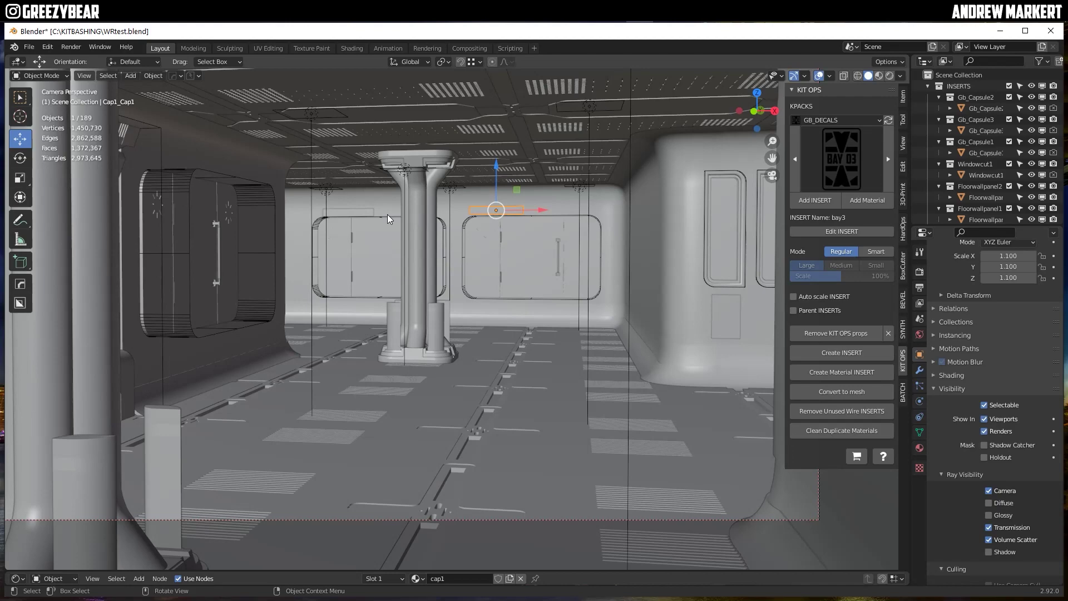
- Place the gt1 logo decal on the side wall right of the rear capsules and scale it to 3.797
click(646, 261)
click(841, 159)
click(797, 356)
click(815, 200)
click(650, 260)
middle_drag(652, 259, 656, 258)
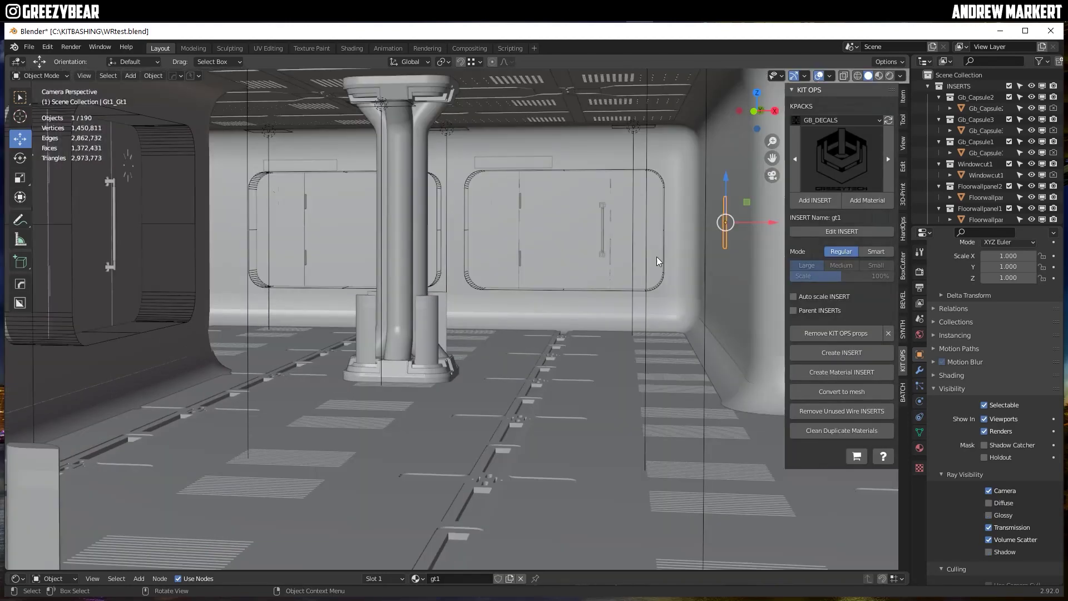
key(KP_0)
click(815, 201)
click(644, 259)
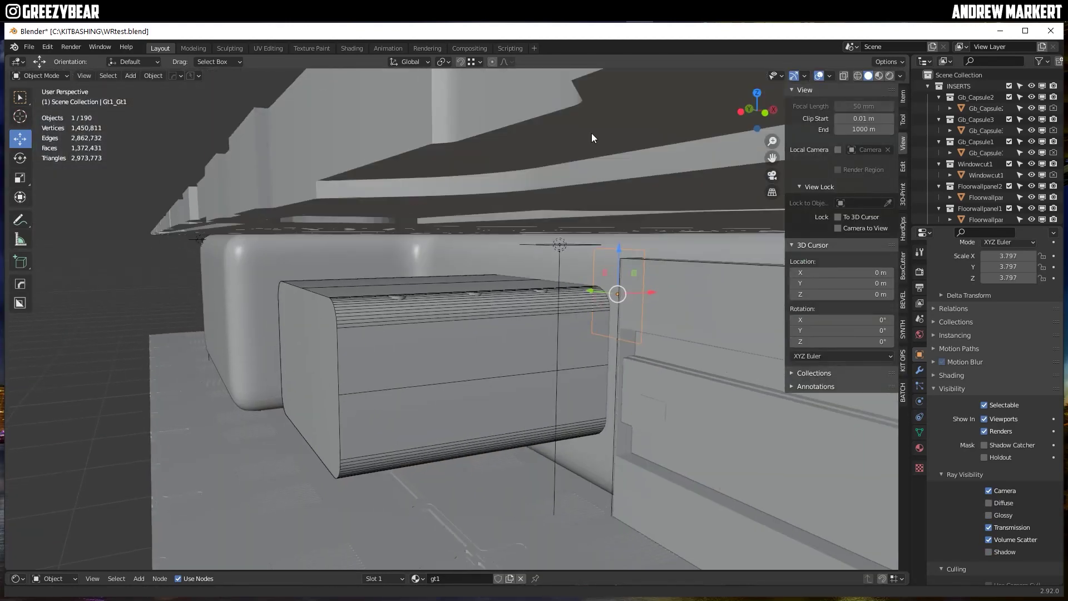
- Adjust the position of the gt1 logo decal on the side wall
middle_drag(592, 133, 629, 321)
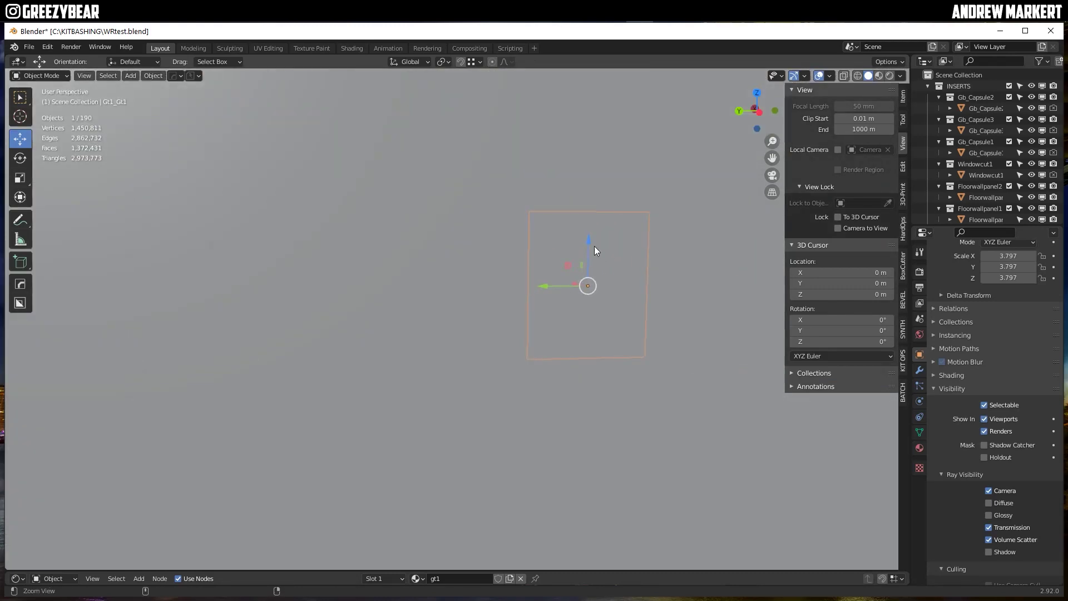
scroll(594, 246, up, 2)
drag(652, 228, 656, 227)
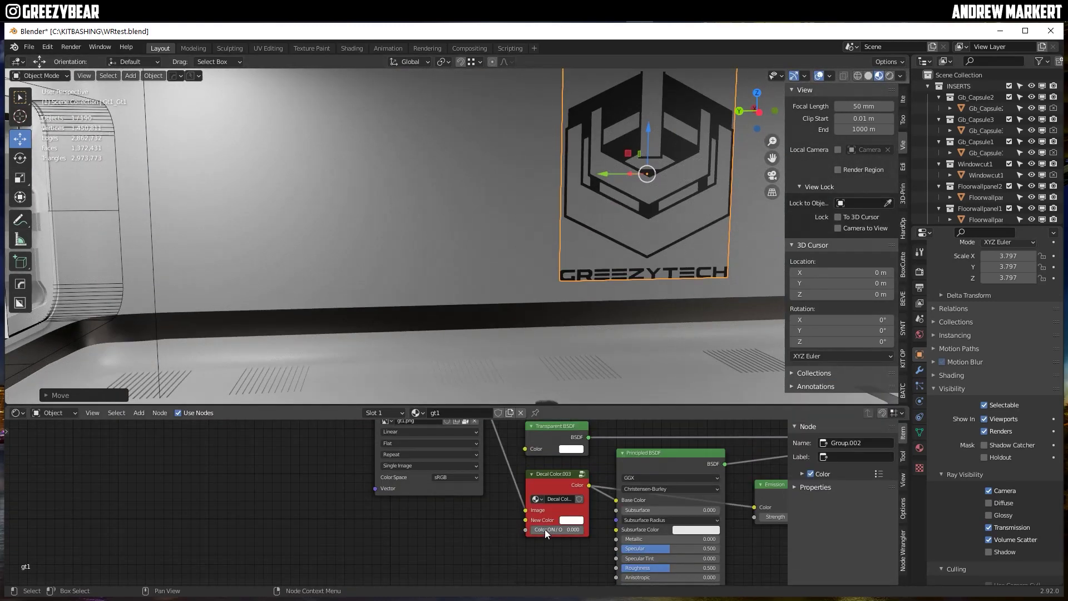
- Recolour the gt1, bay3 and capsule decals grey, setting the gt1 decal's color override to 1.000
click(565, 519)
scroll(585, 417, down, 11)
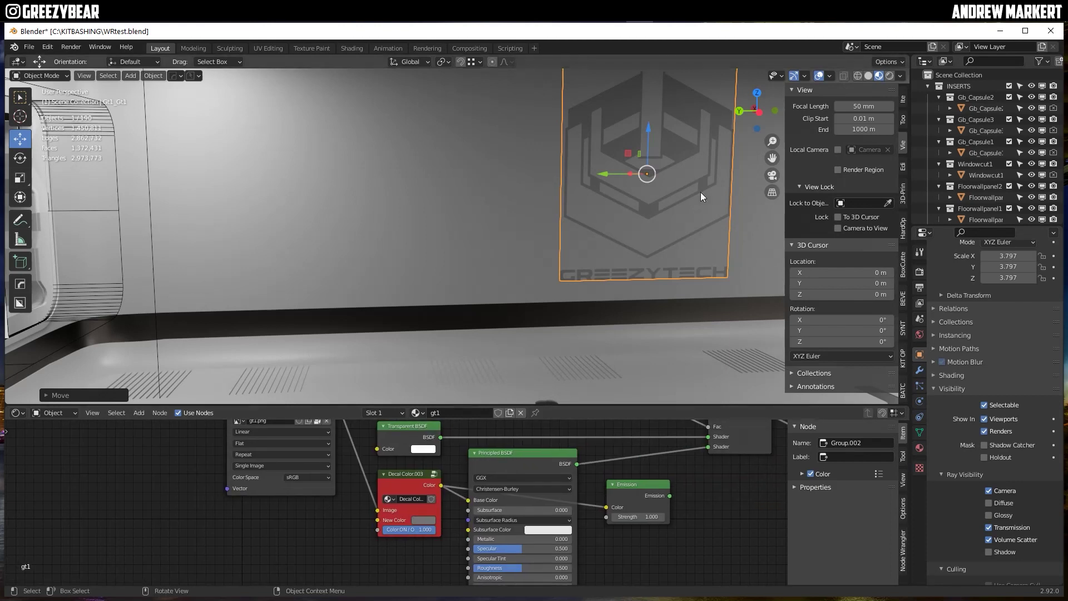
key(KP_0)
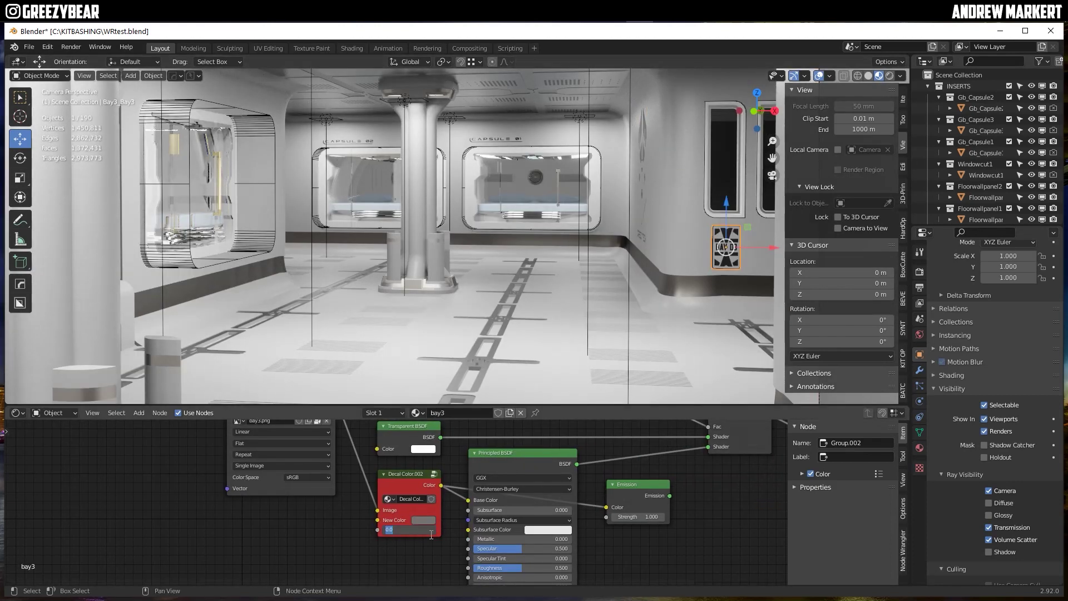
click(342, 142)
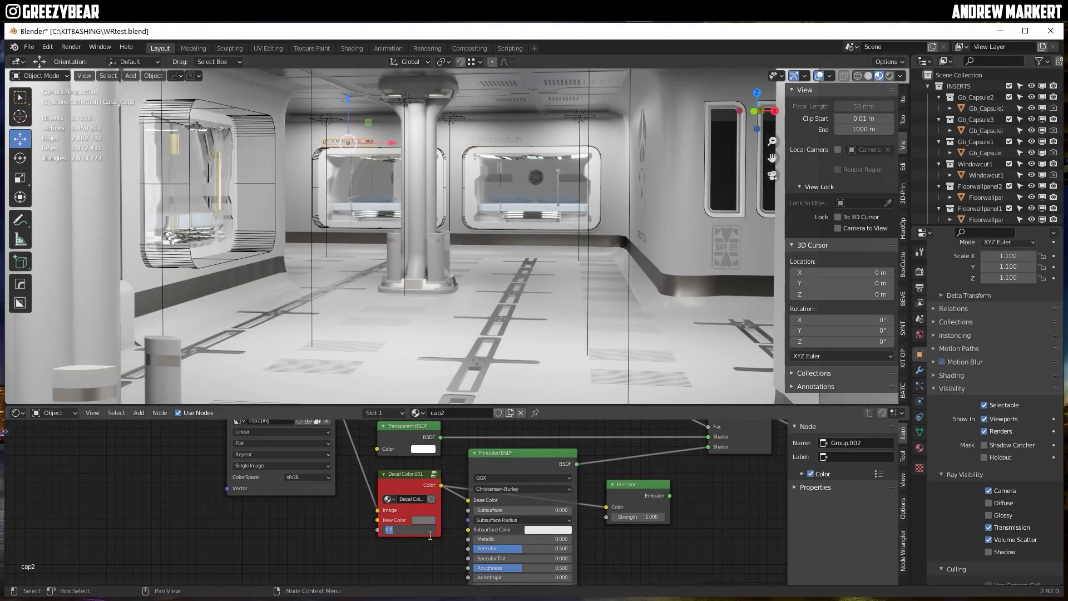
- Hide the viewport overlays and place the cap5 decal from GB_DECALS above the left wall's capsule window
click(819, 75)
click(678, 173)
click(902, 357)
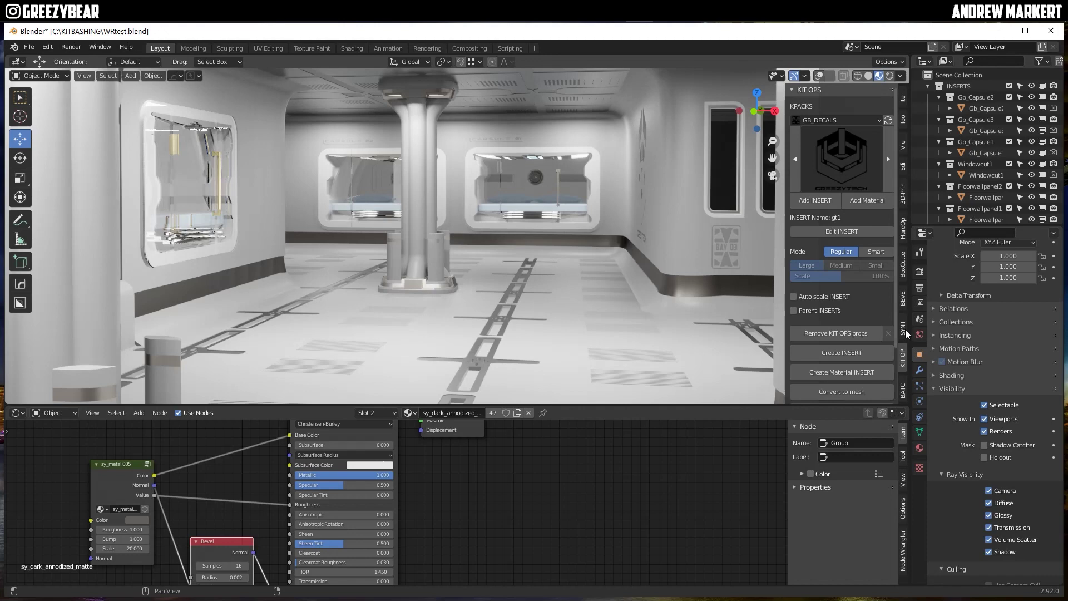
click(827, 177)
click(519, 291)
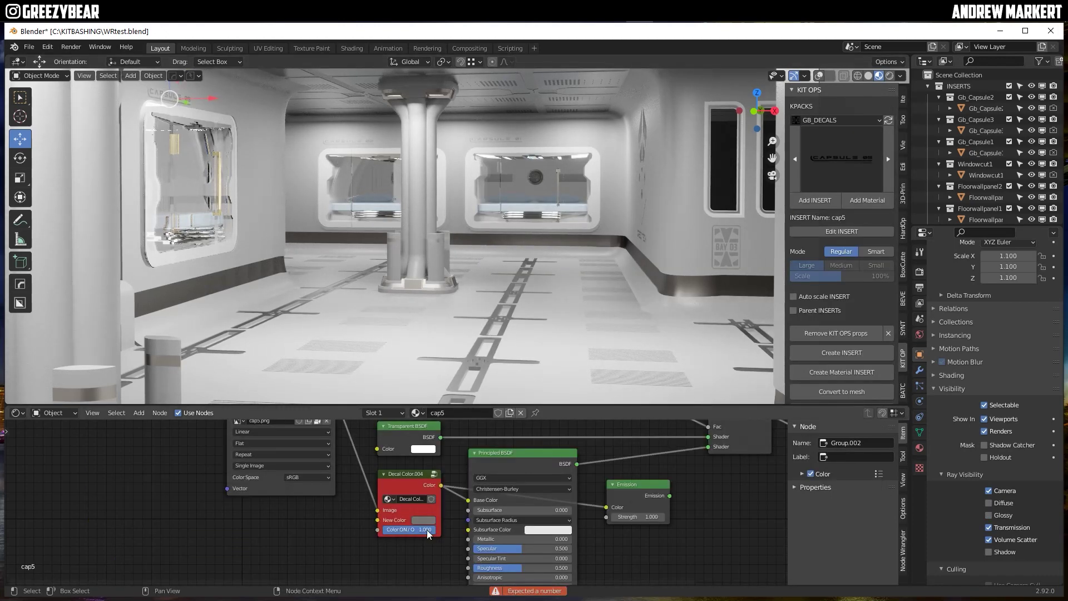
- Fine-tune the positions of the capsule name decals above the left and rear capsule windows
scroll(225, 102, up, 2)
key(g)
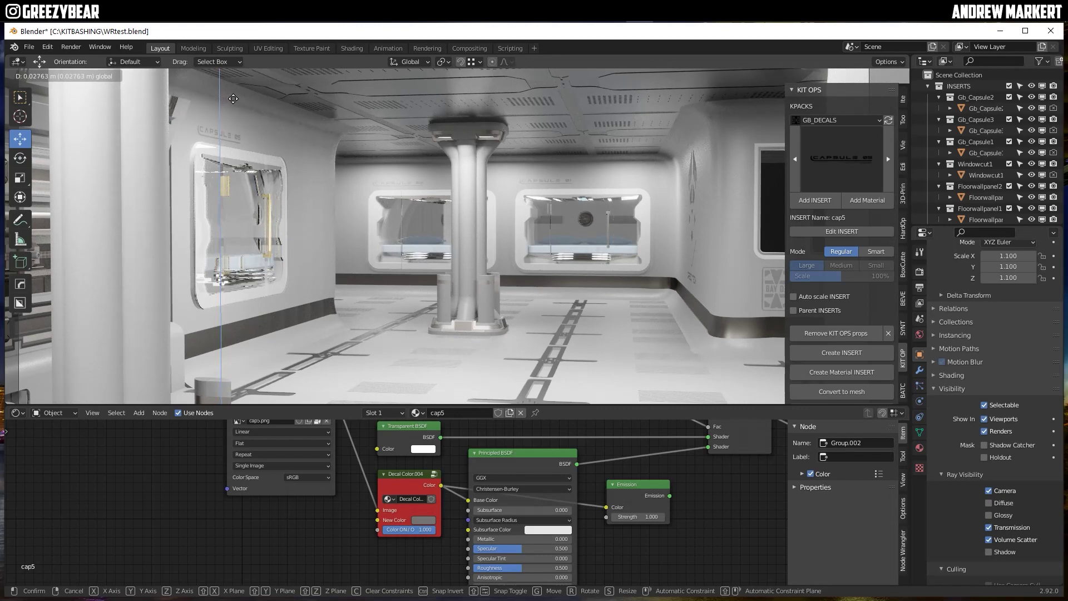
click(233, 99)
shift+click(547, 187)
drag(518, 185, 525, 188)
drag(523, 187, 526, 187)
click(221, 135)
drag(240, 145, 239, 146)
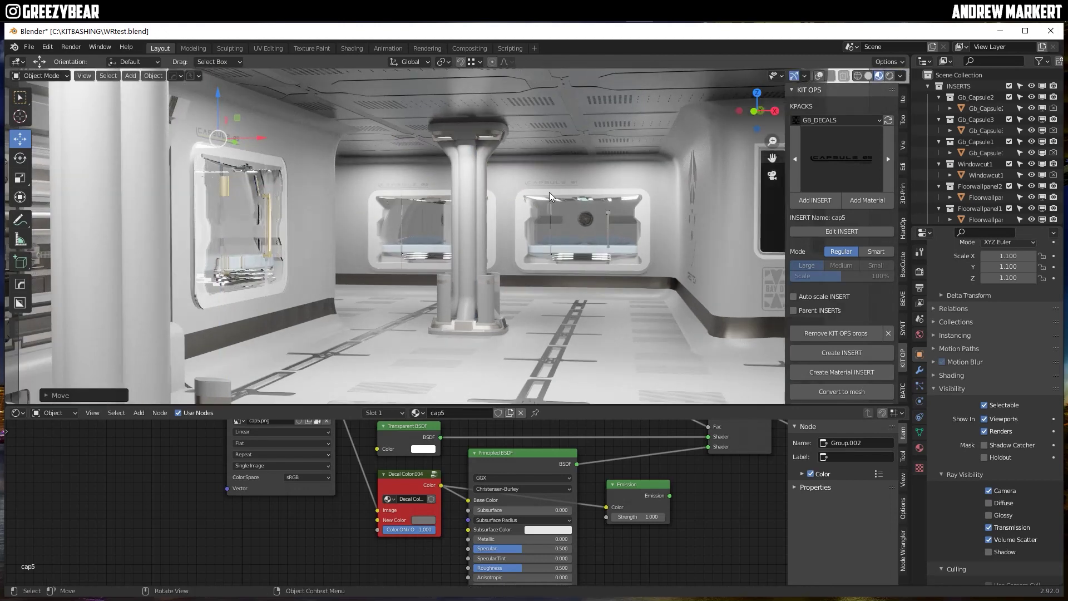
- Darken the cap1 decal's New Color and copy that color to the other capsule decals
click(549, 185)
click(424, 520)
scroll(438, 432, down, 3)
key(ctrl+c)
click(411, 186)
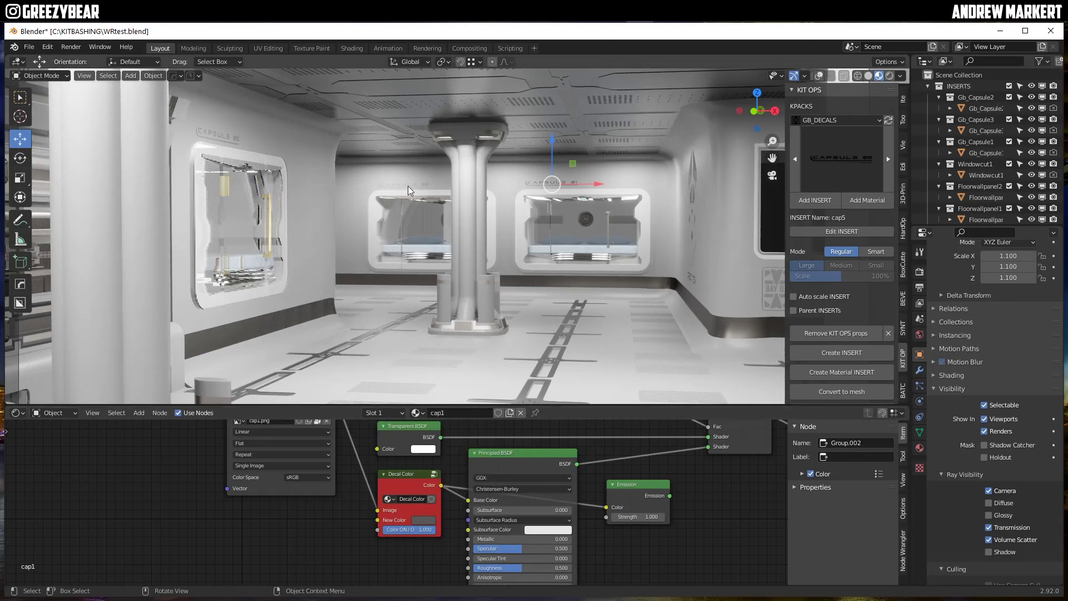
key(ctrl+v)
click(221, 136)
key(ctrl+v)
click(693, 177)
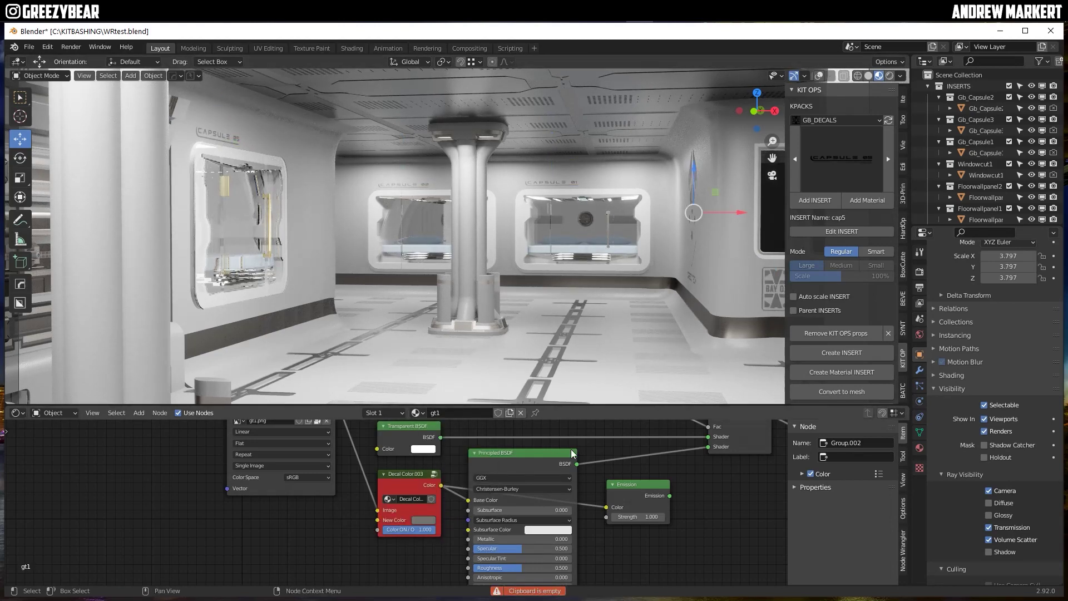
- Enlarge the 3D view, clean up the duplicate materials and render the room from the camera
drag(316, 405, 318, 570)
scroll(513, 330, down, 3)
key(KP_0)
click(198, 77)
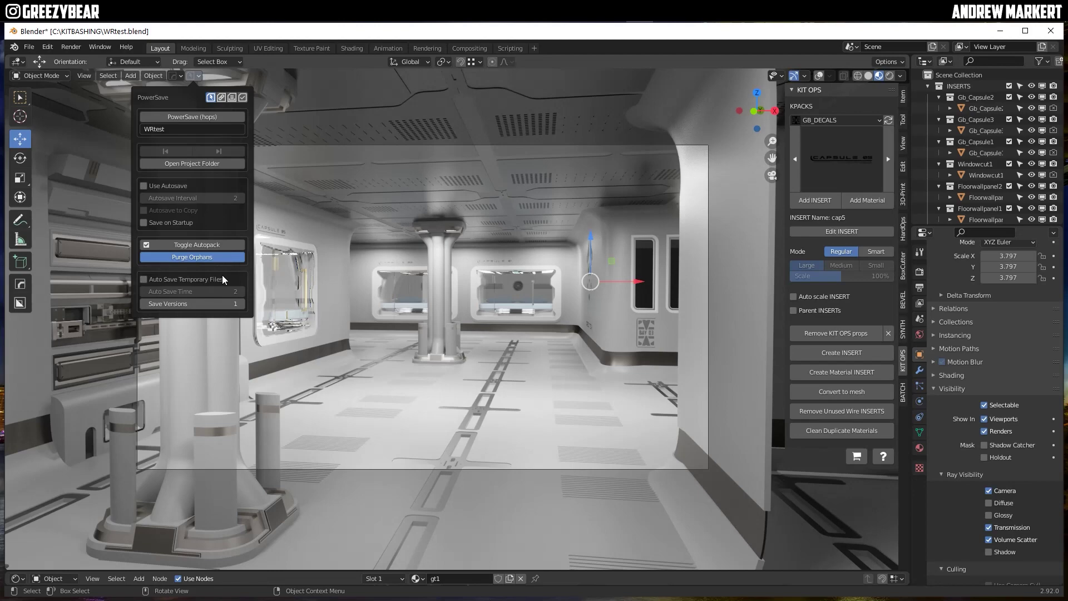
click(841, 431)
key(F12)
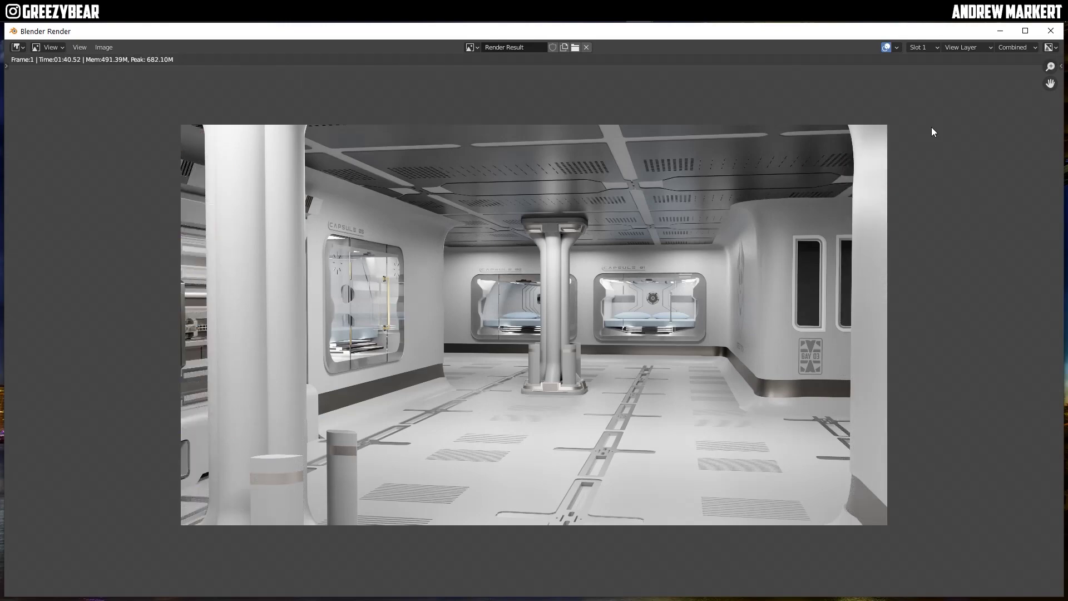
- Save the rendered image of the capsule room to a file
click(104, 47)
click(118, 123)
key(Return)
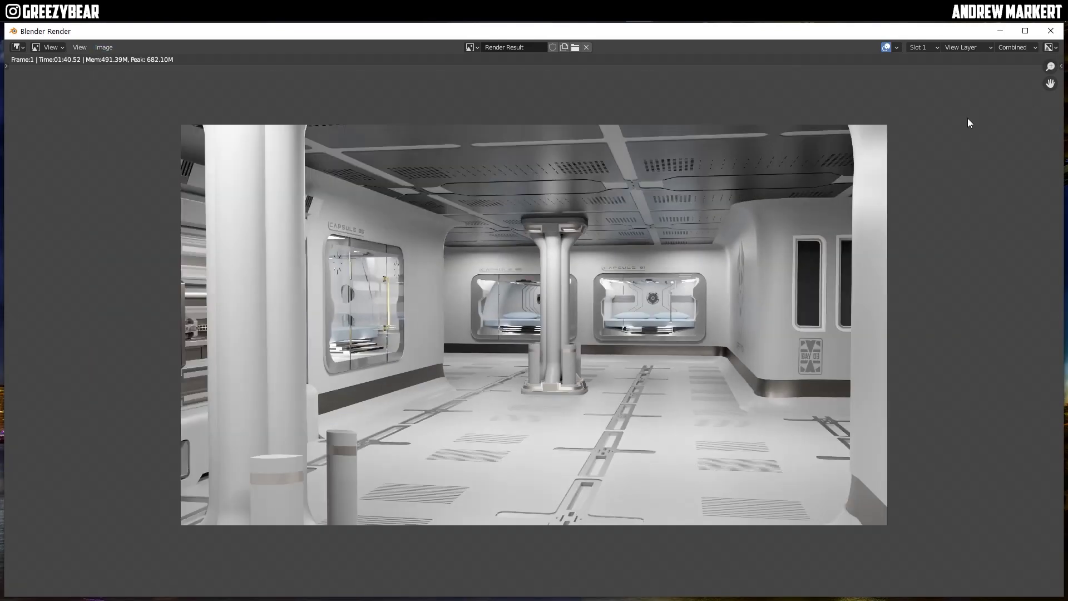